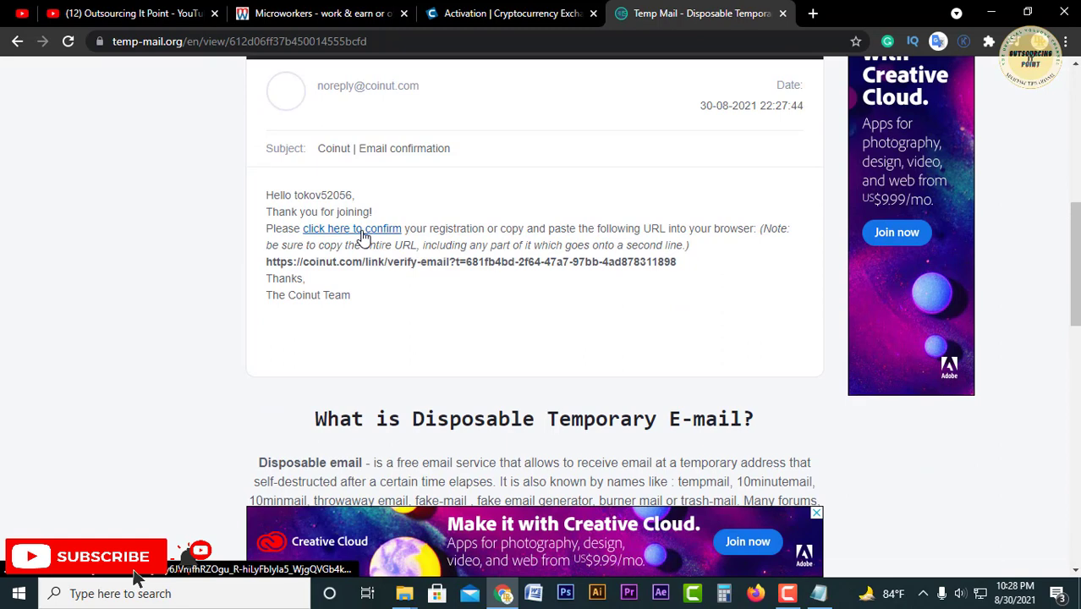
Step: Confirm the Coinut email address through the confirmation link, then go to the Coinut login page
click(439, 261)
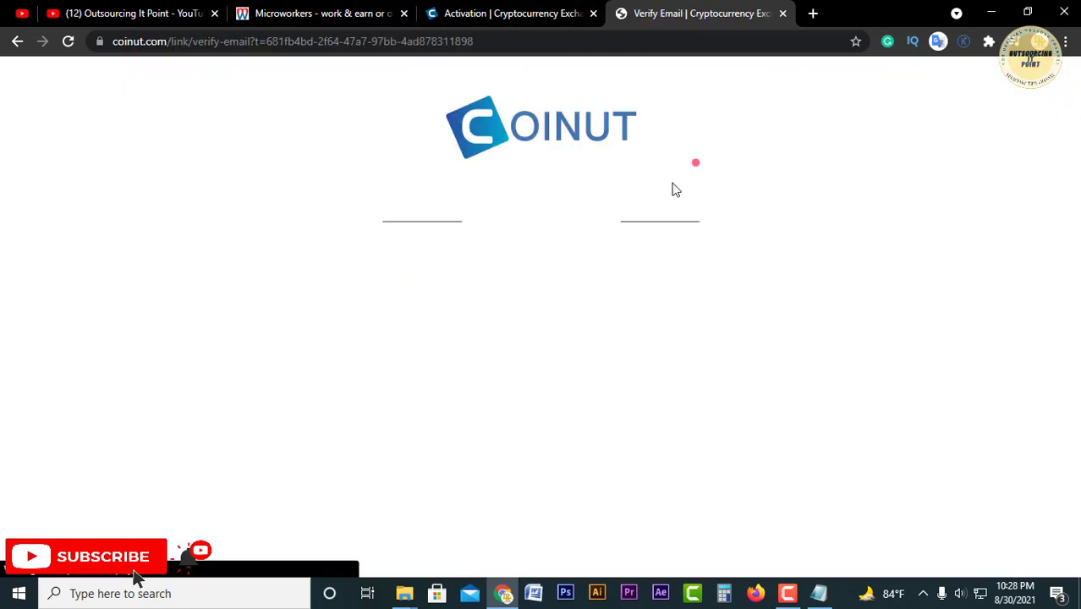
drag(470, 221, 635, 224)
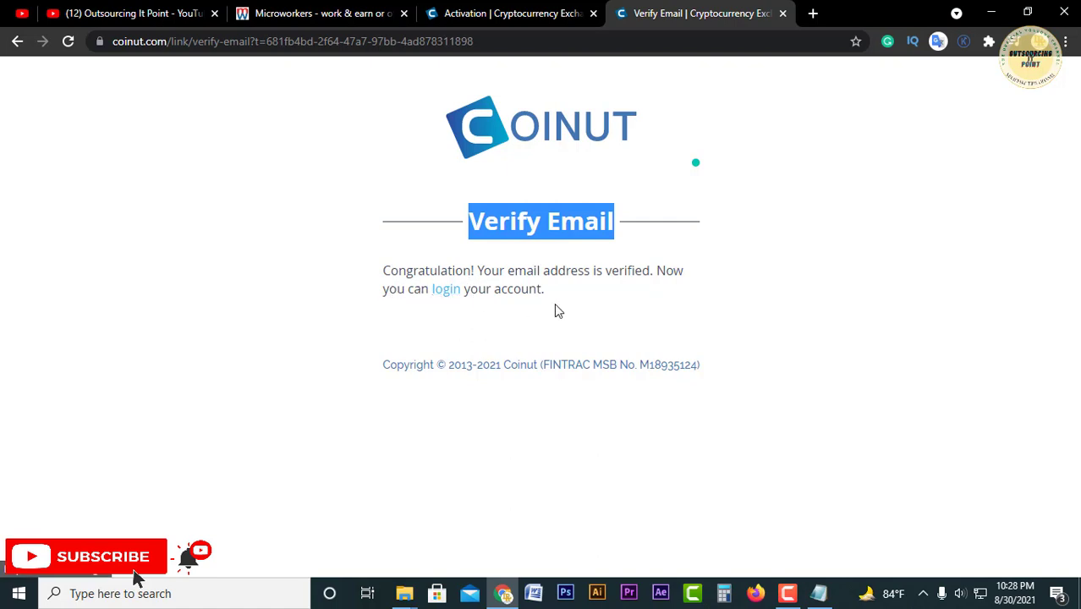
click(449, 292)
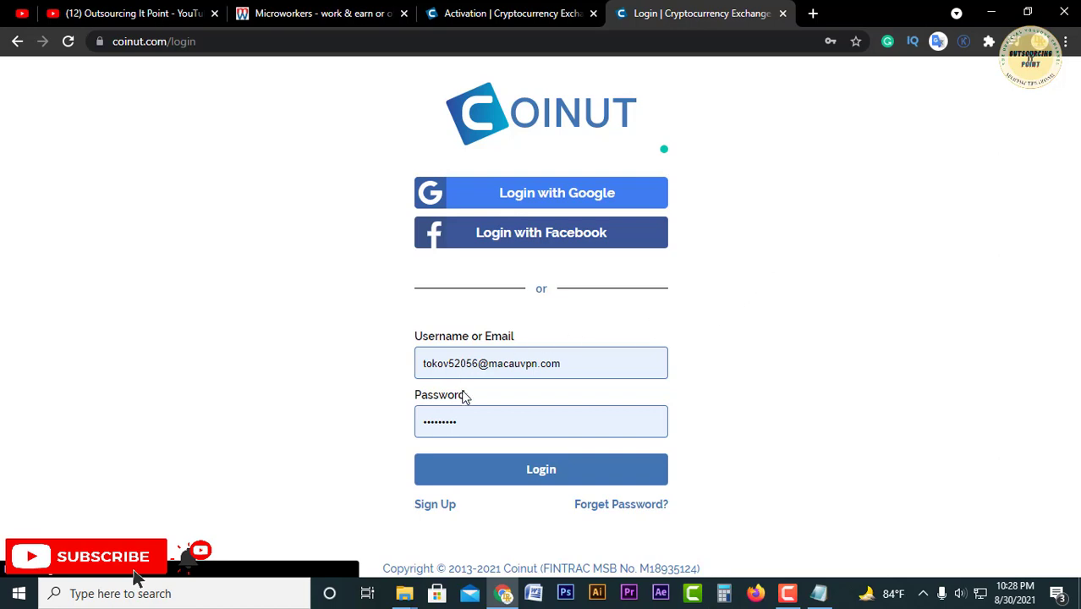
Step: Replace the prefilled username with the saved username copied from the notes
triple_click(500, 356)
key(BackSpace)
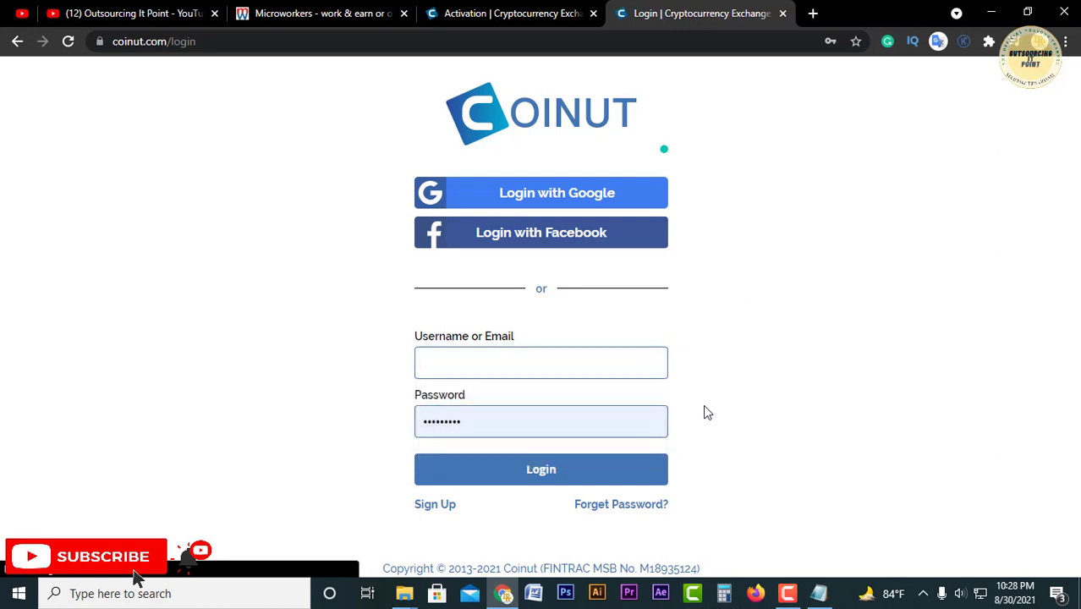
click(540, 360)
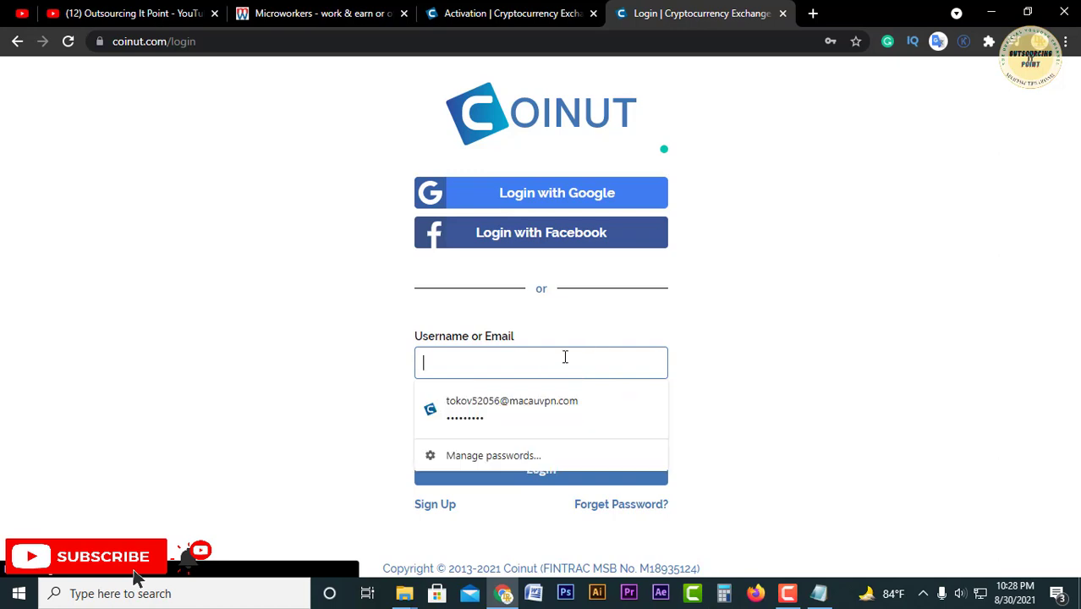
click(818, 592)
click(355, 382)
drag(356, 382, 271, 383)
right_click(272, 383)
click(320, 191)
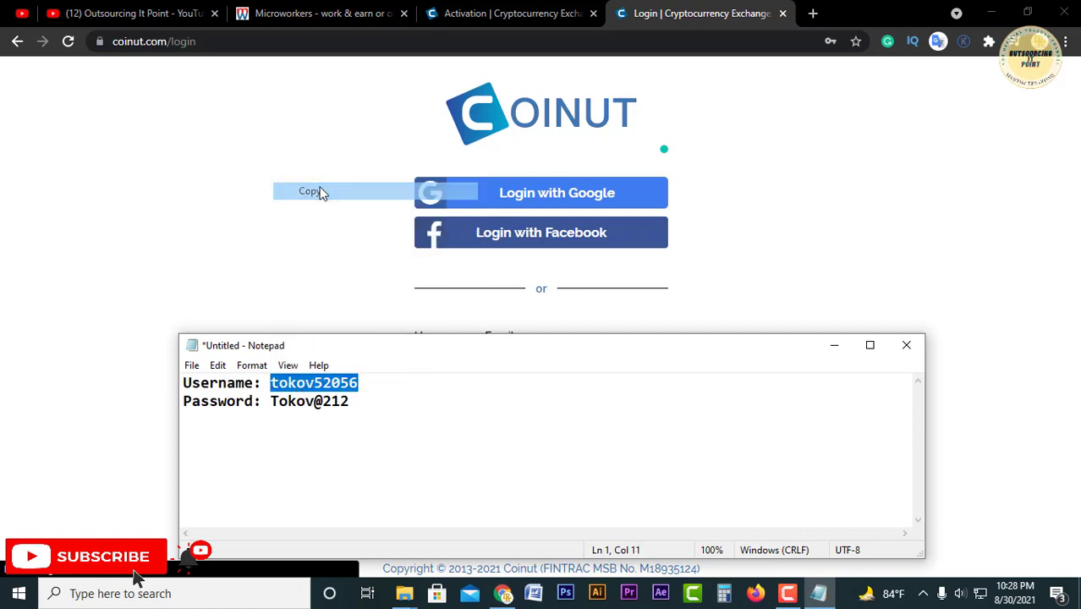
click(434, 321)
click(497, 357)
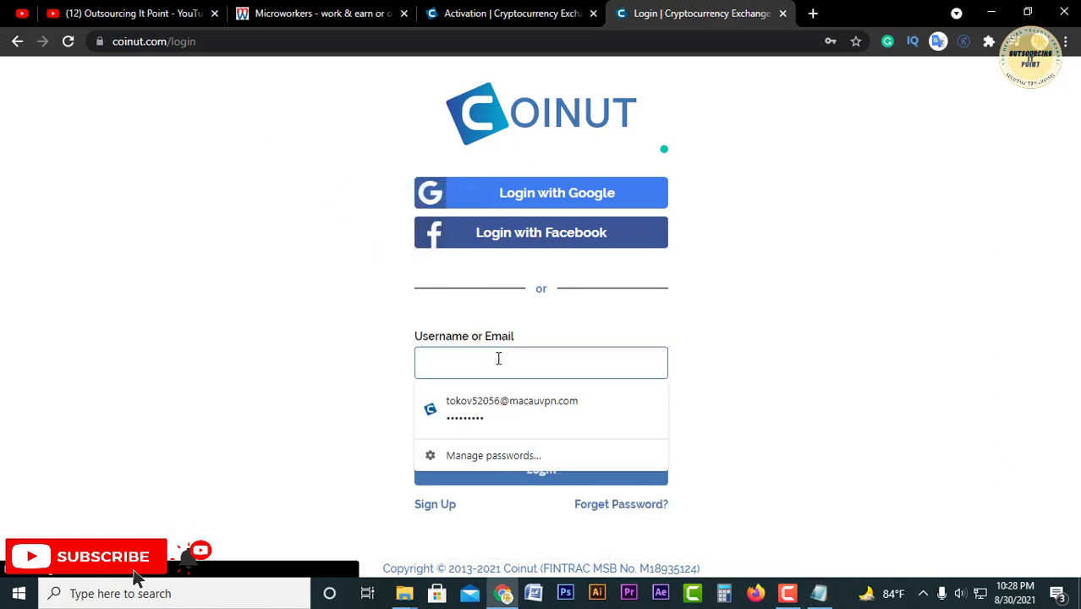
key(ctrl+v)
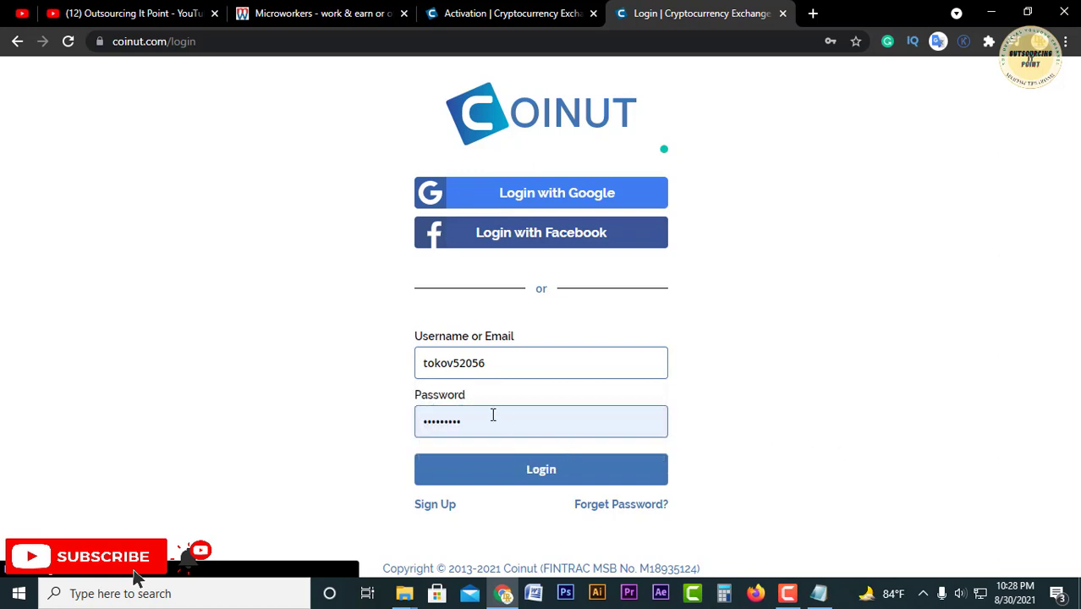
Step: Replace the autofilled password with the saved password from the notes and log in
double_click(516, 430)
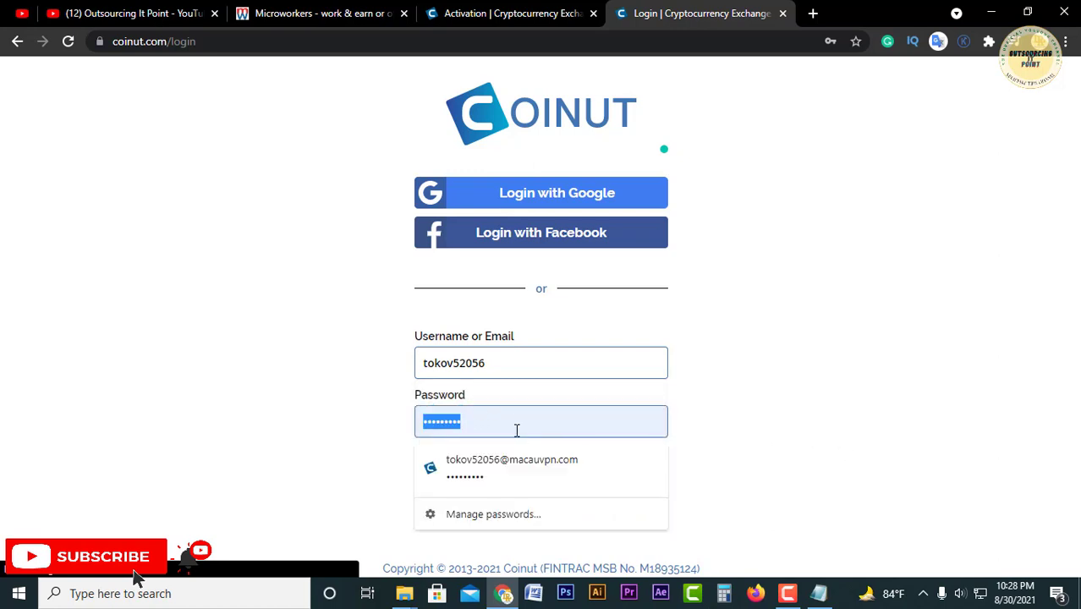
key(BackSpace)
click(818, 593)
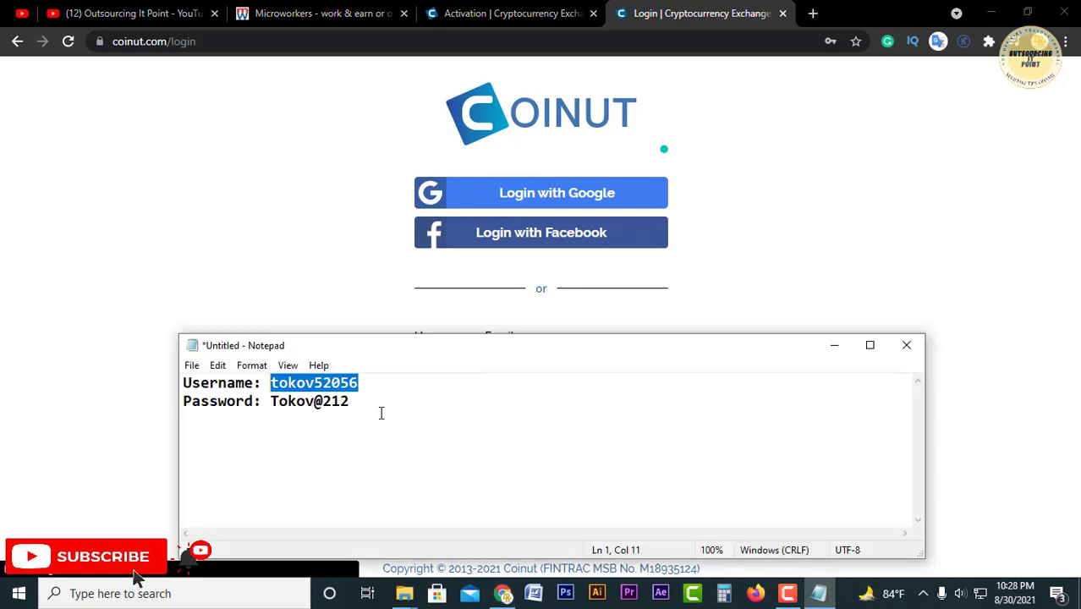
drag(341, 406, 271, 405)
right_click(272, 410)
click(313, 210)
key(alt+Tab)
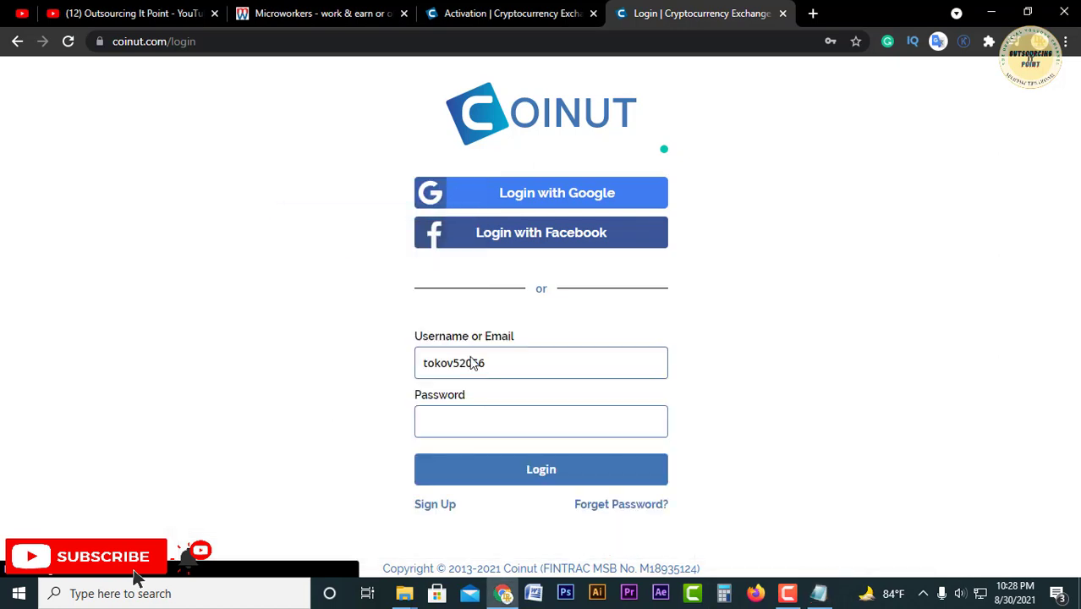
click(482, 418)
key(ctrl+v)
click(535, 476)
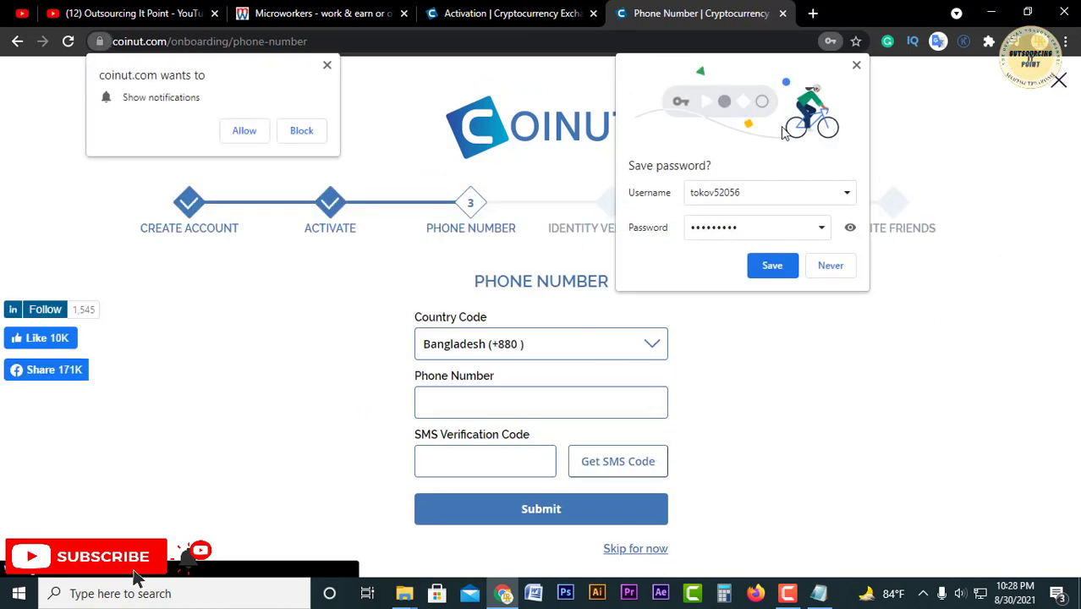
Step: Save the login details in the browser and dismiss the site's notification request
click(773, 266)
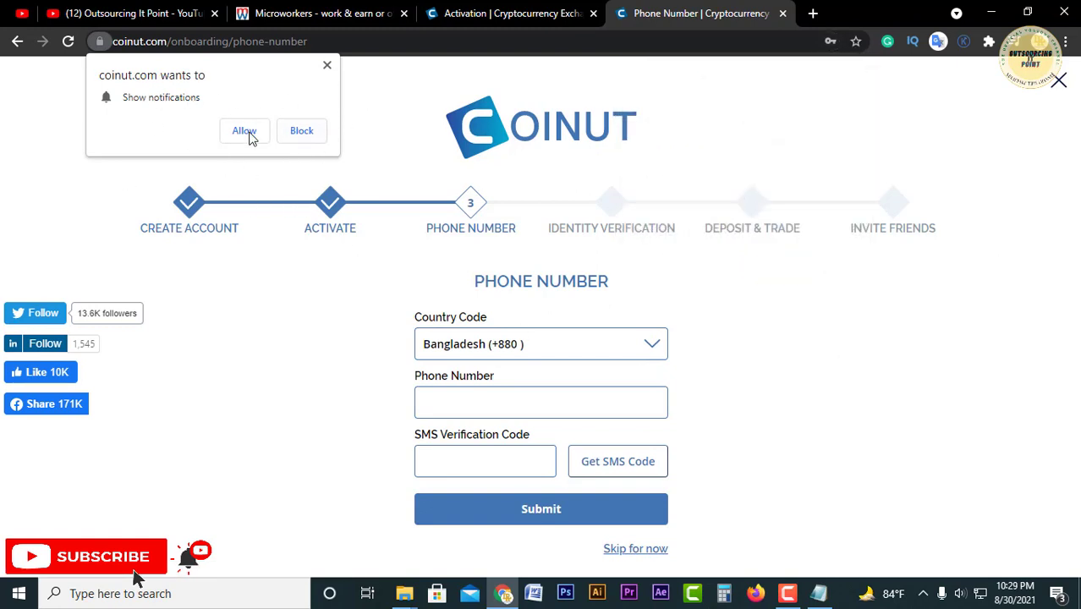
click(327, 68)
scroll(474, 296, down, 1)
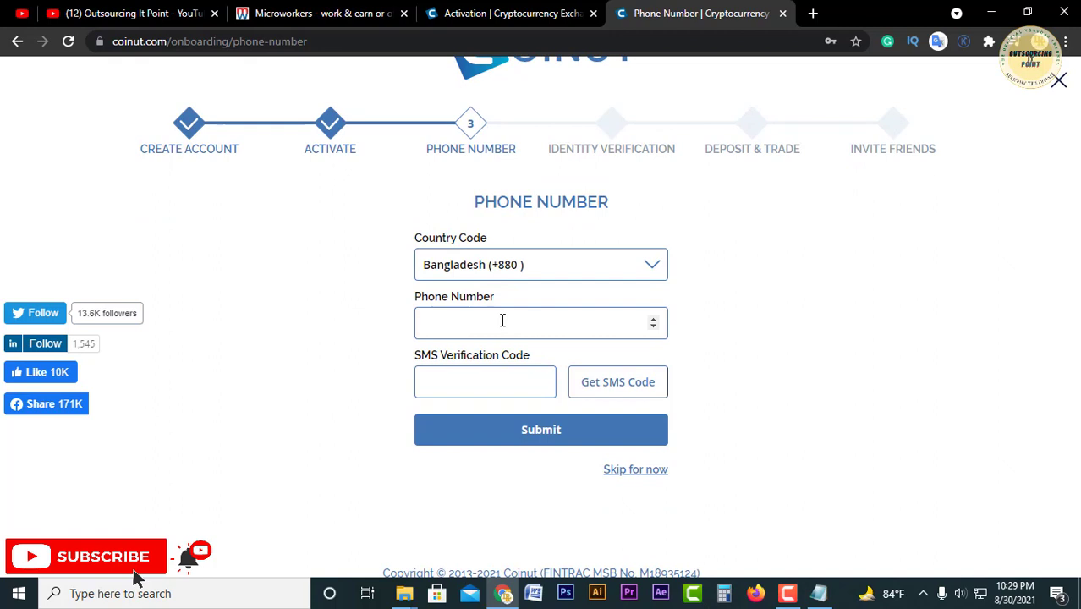
Step: Enter the phone number, request an SMS code, and submit the received verification code
click(502, 321)
click(483, 376)
click(479, 324)
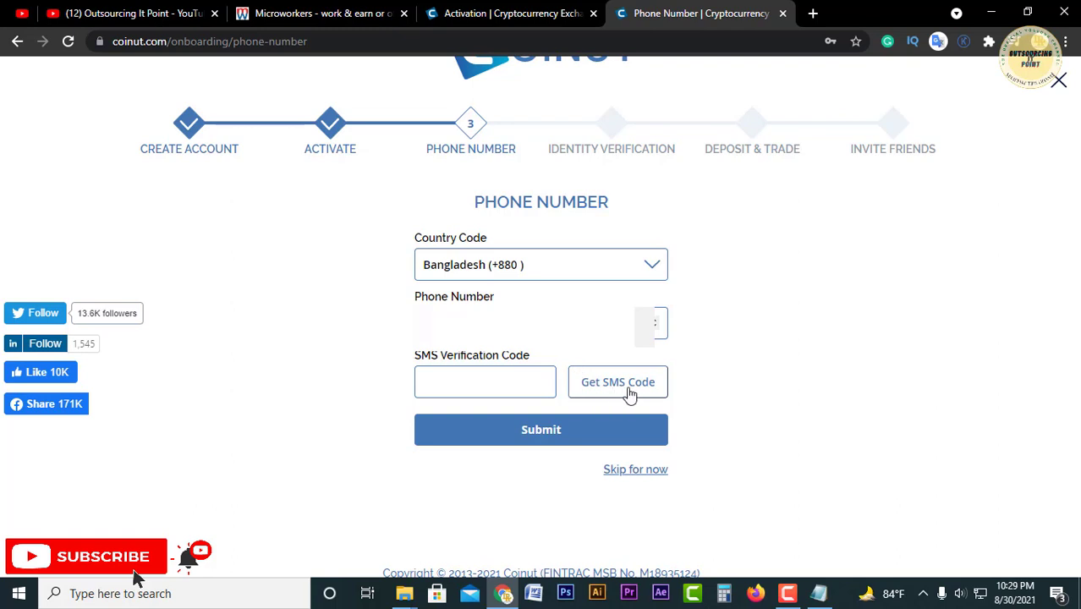
click(665, 394)
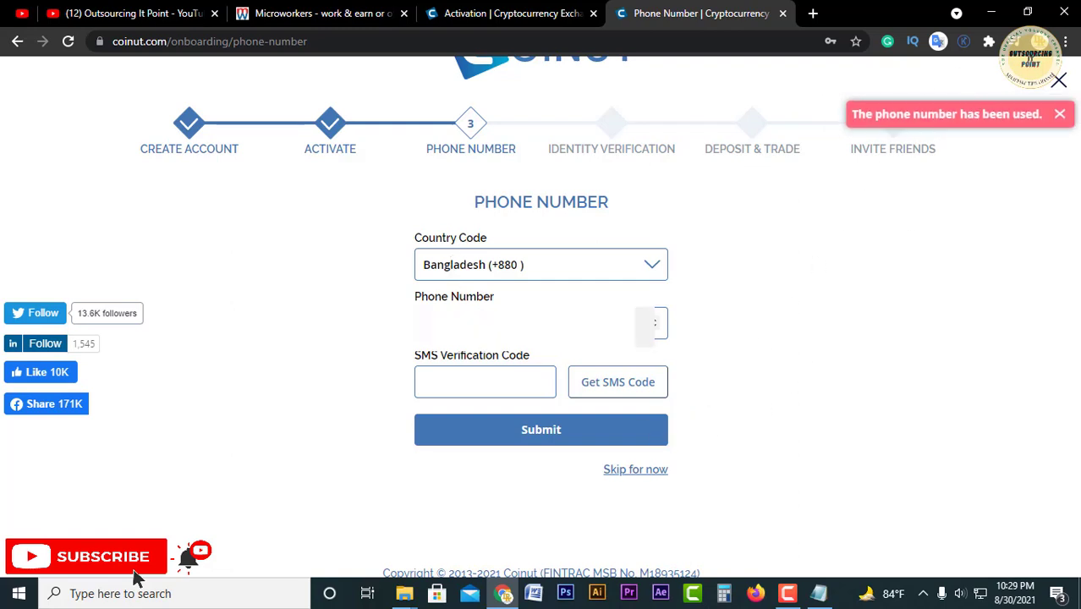
double_click(479, 324)
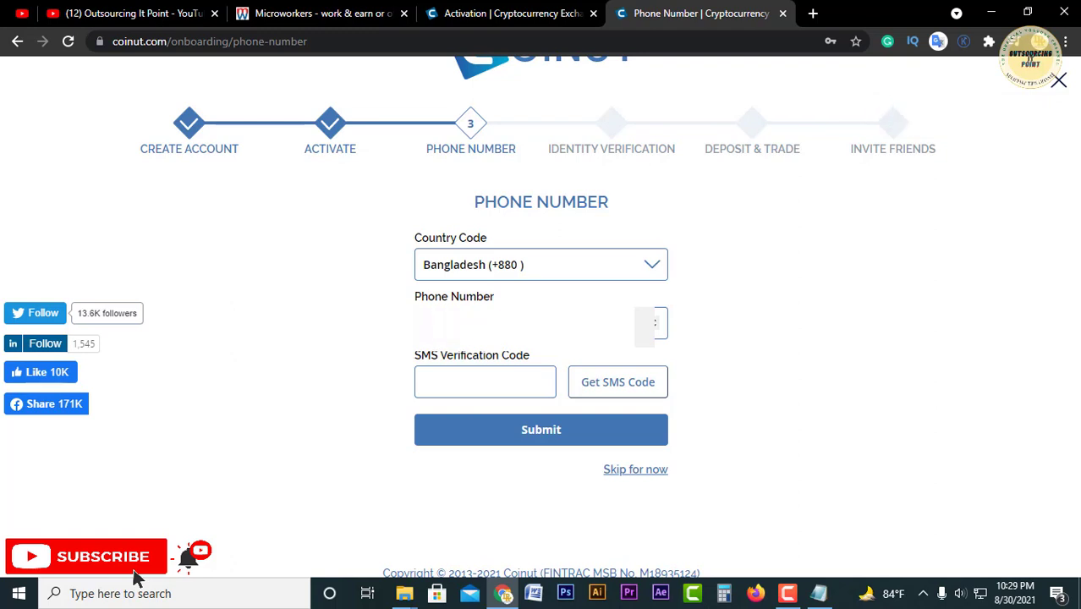
click(635, 394)
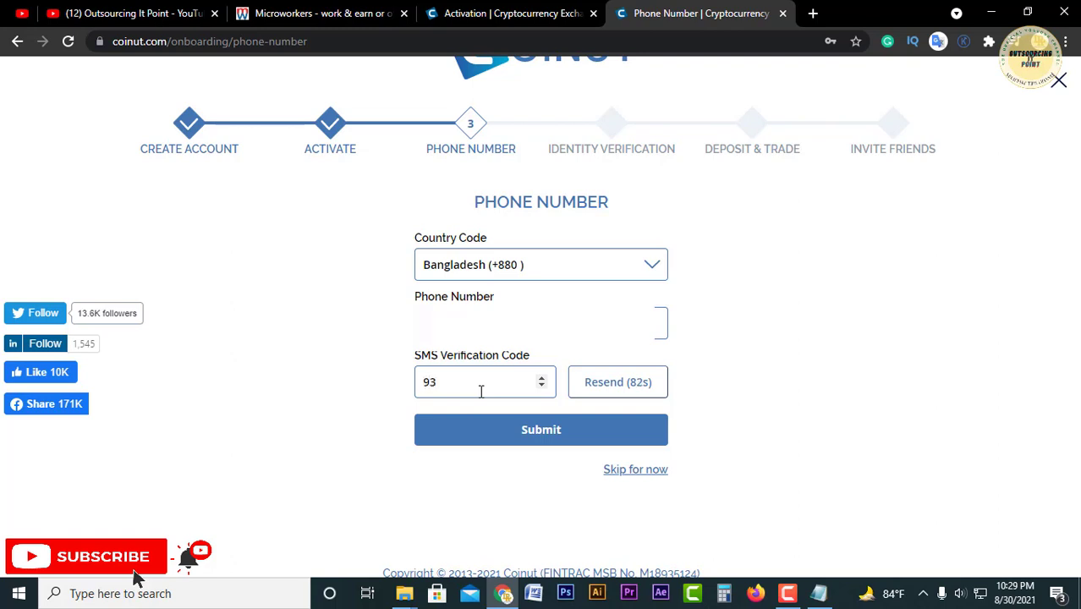
text(15)
click(525, 437)
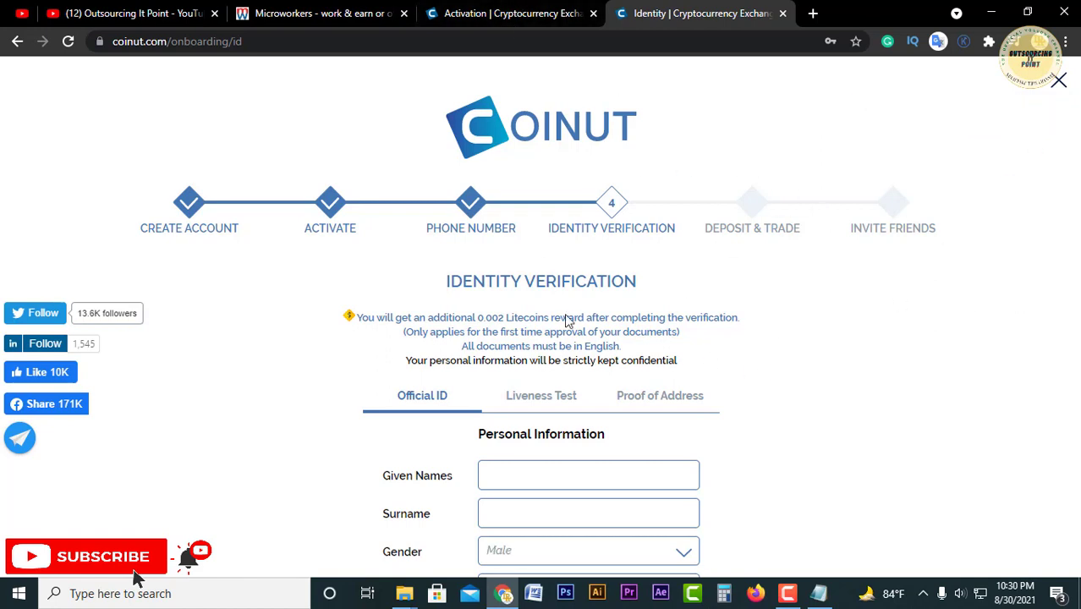
Step: Note the Identity Verification heading, then show the Microworkers job's instructions and required proof
drag(447, 281, 654, 285)
click(659, 285)
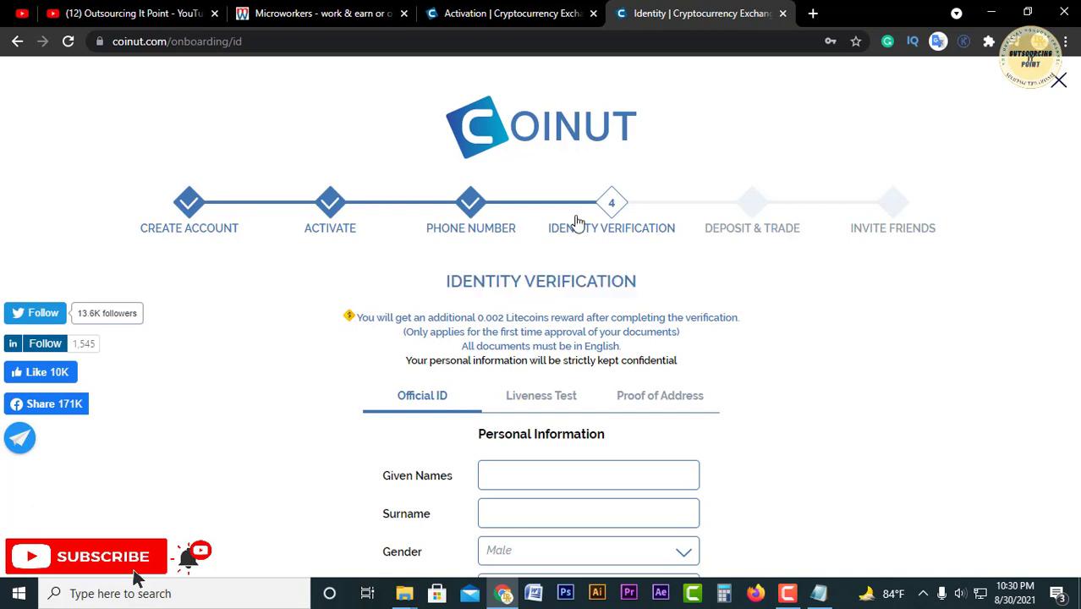
click(332, 8)
scroll(388, 256, down, 3)
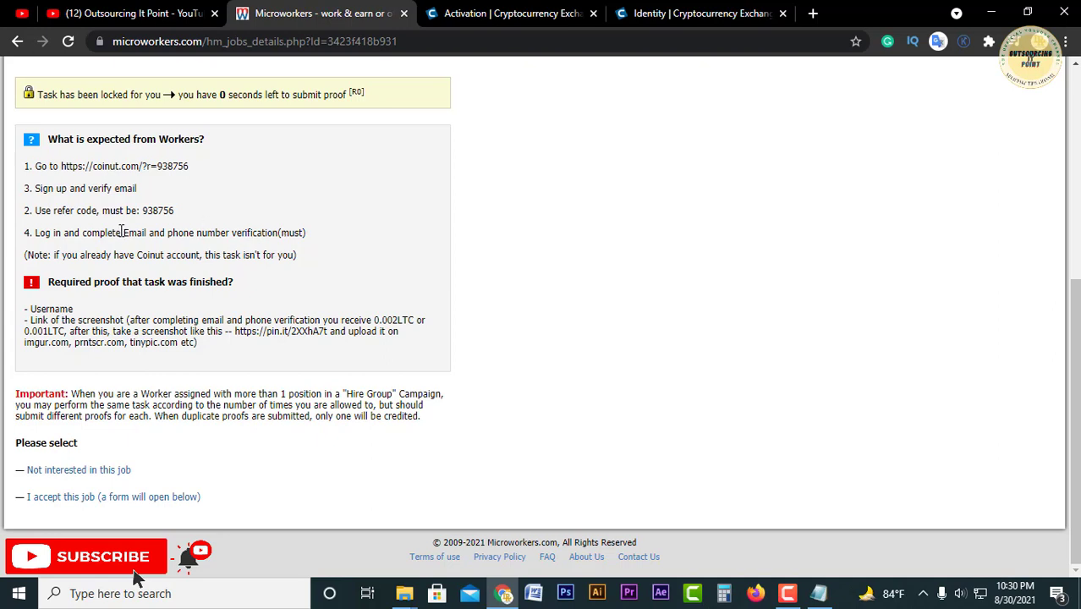
Step: Review the job's email/phone verification and Username proof requirements against the Coinut page
drag(122, 232, 274, 239)
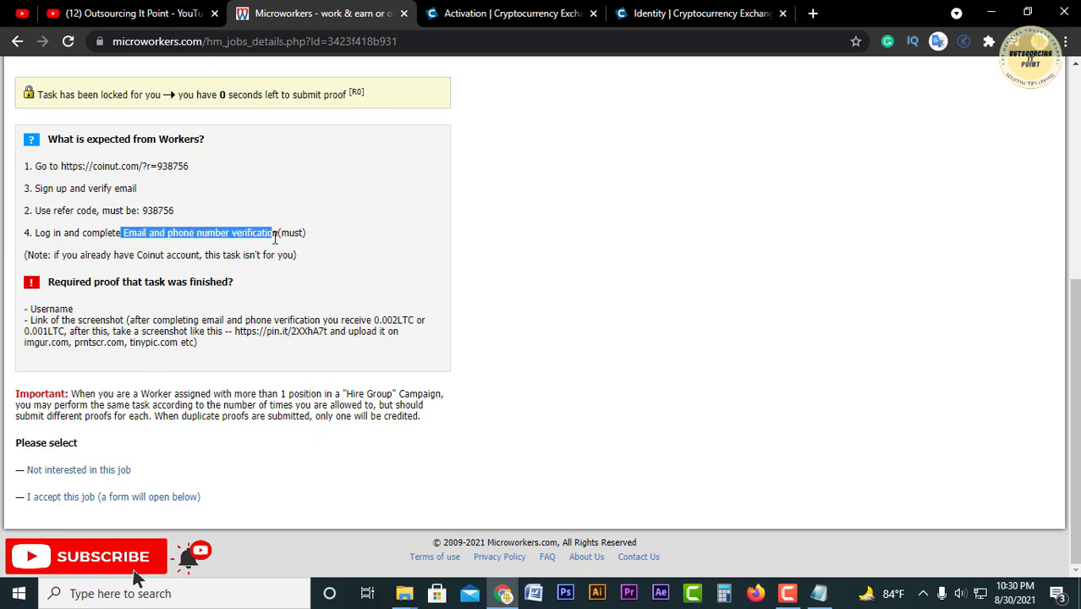
click(337, 237)
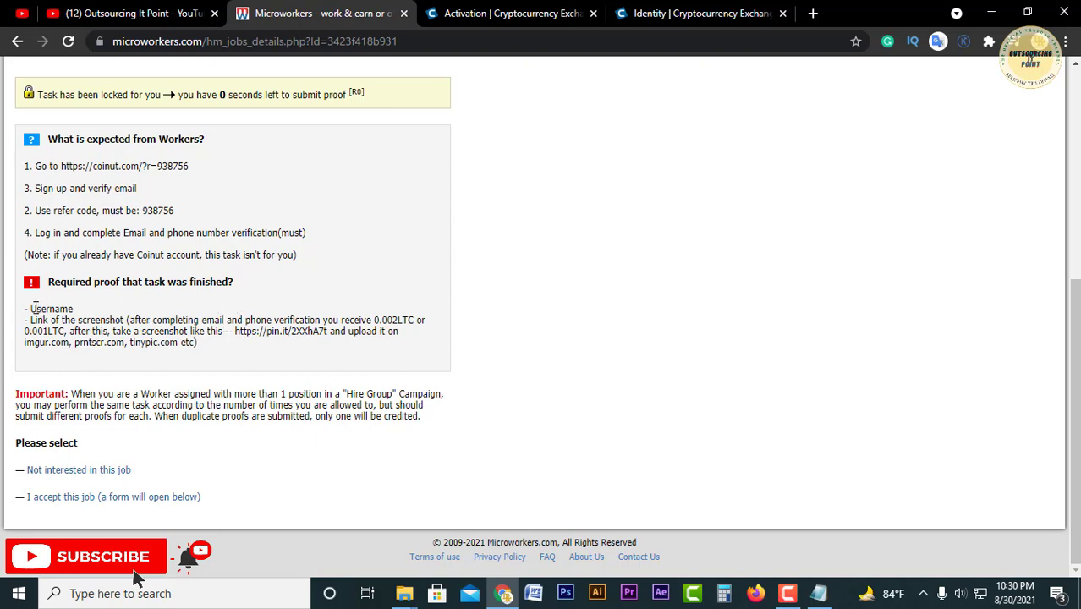
drag(32, 309, 82, 313)
click(119, 317)
click(694, 14)
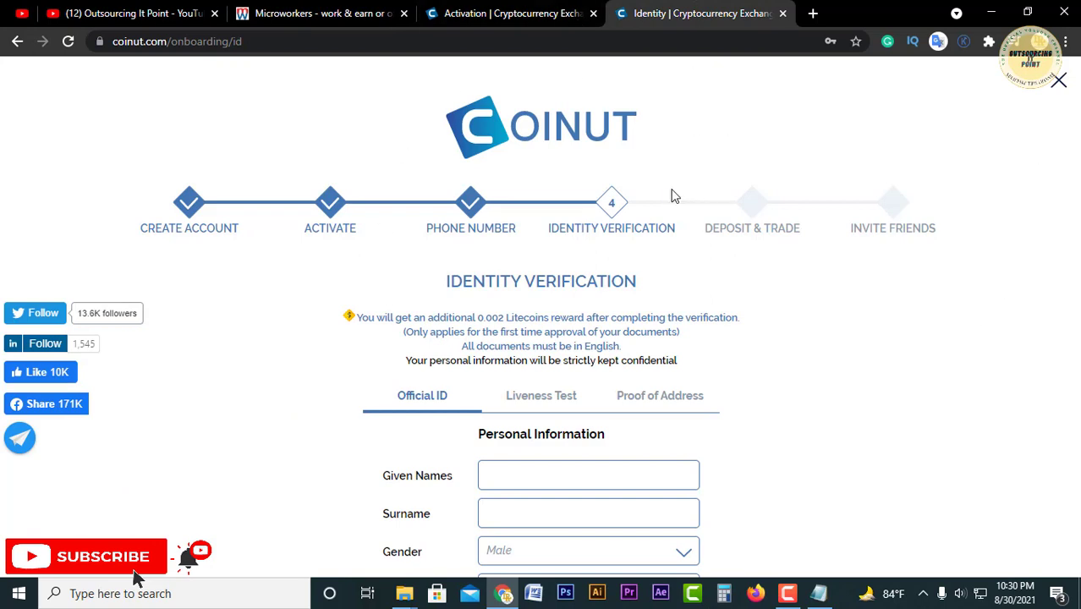
click(317, 13)
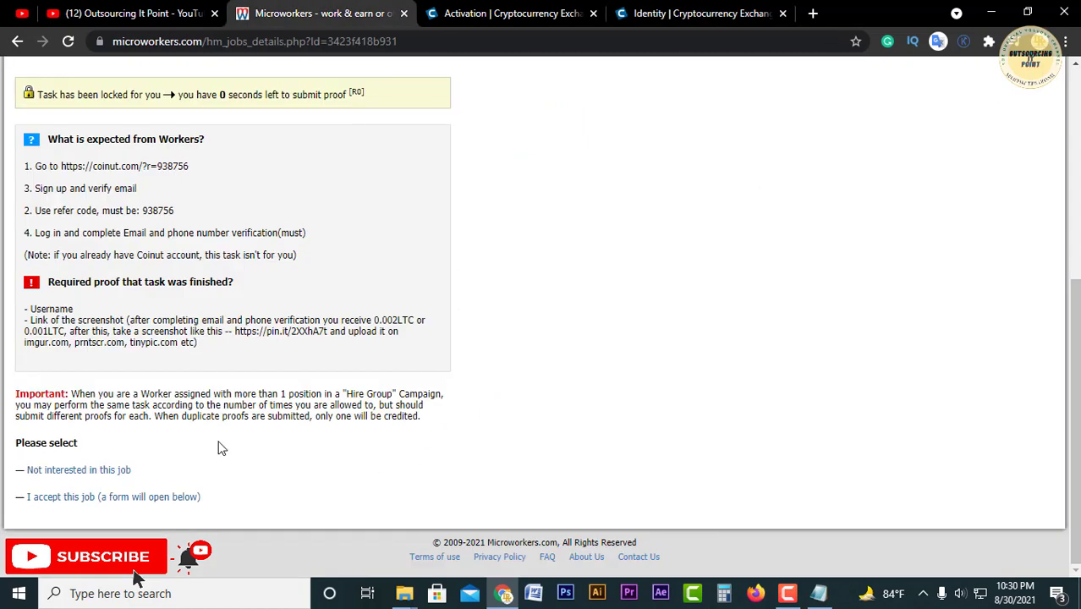
scroll(418, 258, up, 2)
click(684, 13)
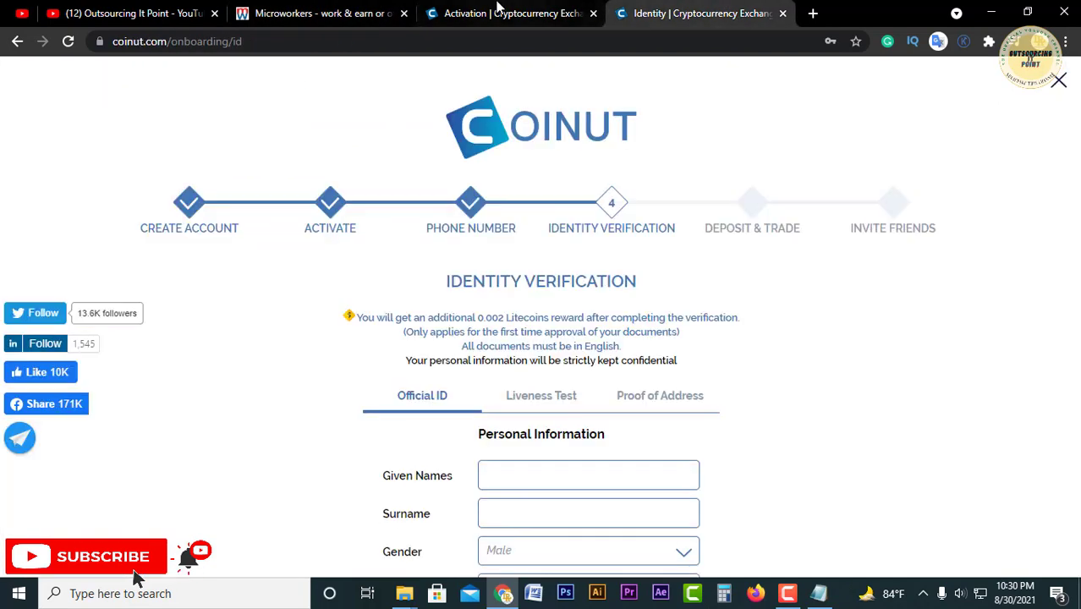
Step: Check the saved username in the notes, then put the notes away and return to Coinut
click(818, 592)
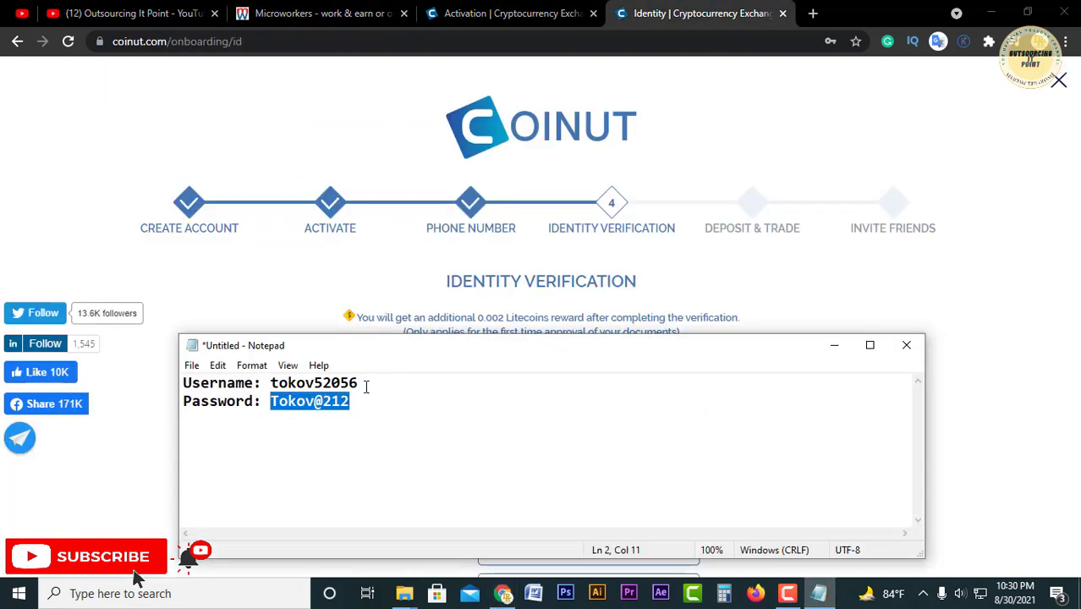
drag(366, 386, 271, 383)
click(399, 395)
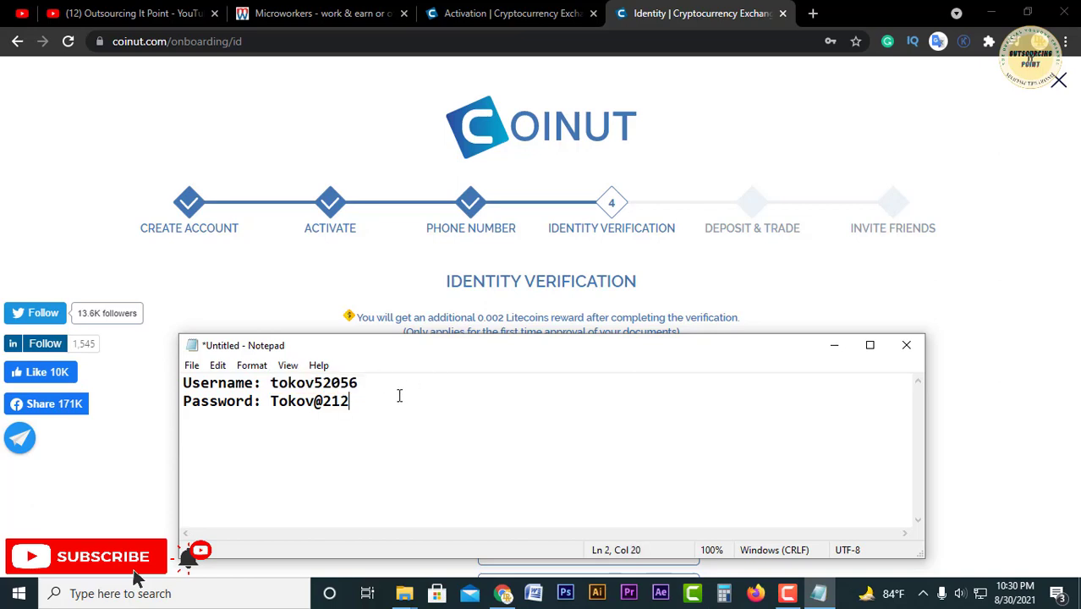
click(568, 114)
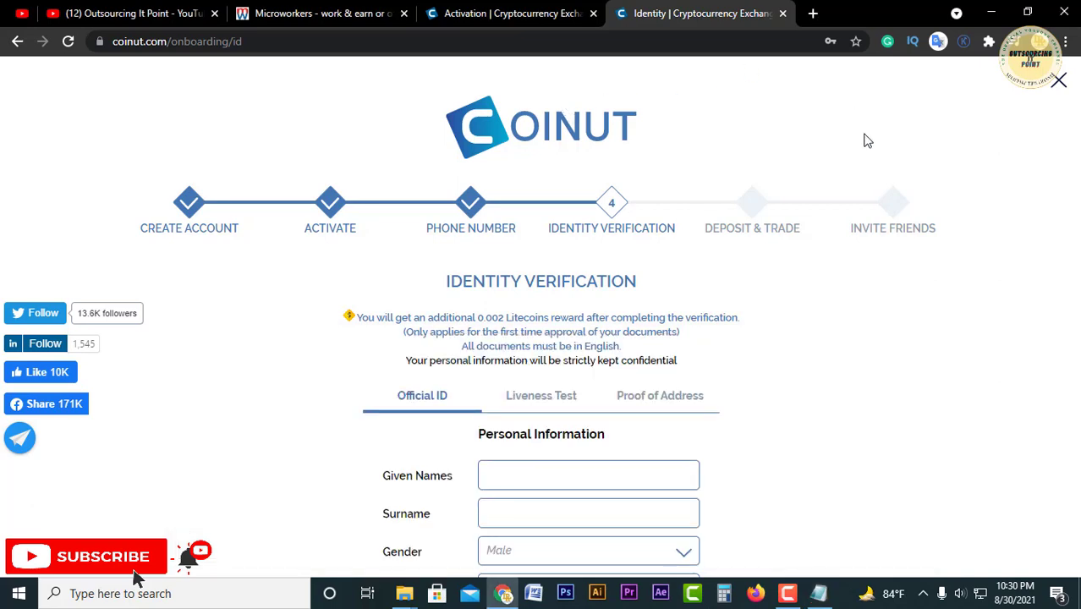
click(1059, 84)
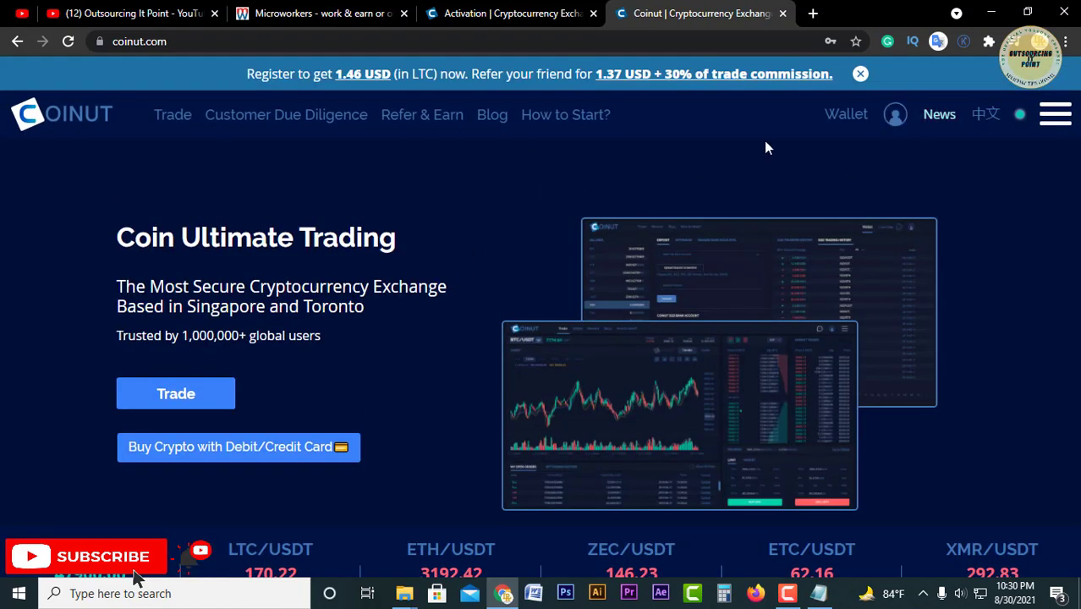
scroll(405, 374, down, 4)
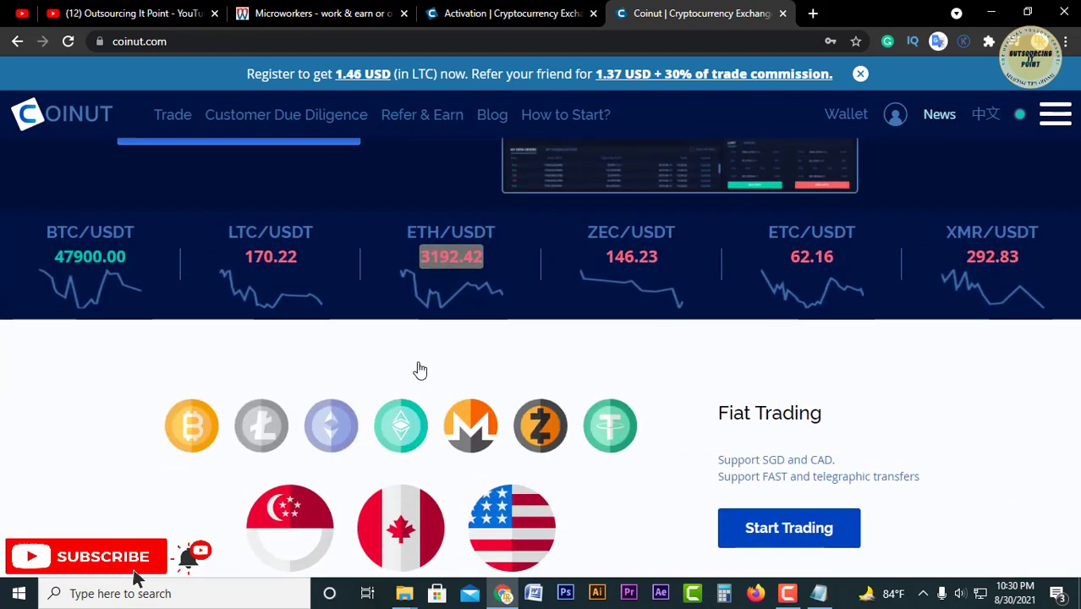
scroll(427, 365, up, 4)
click(1054, 114)
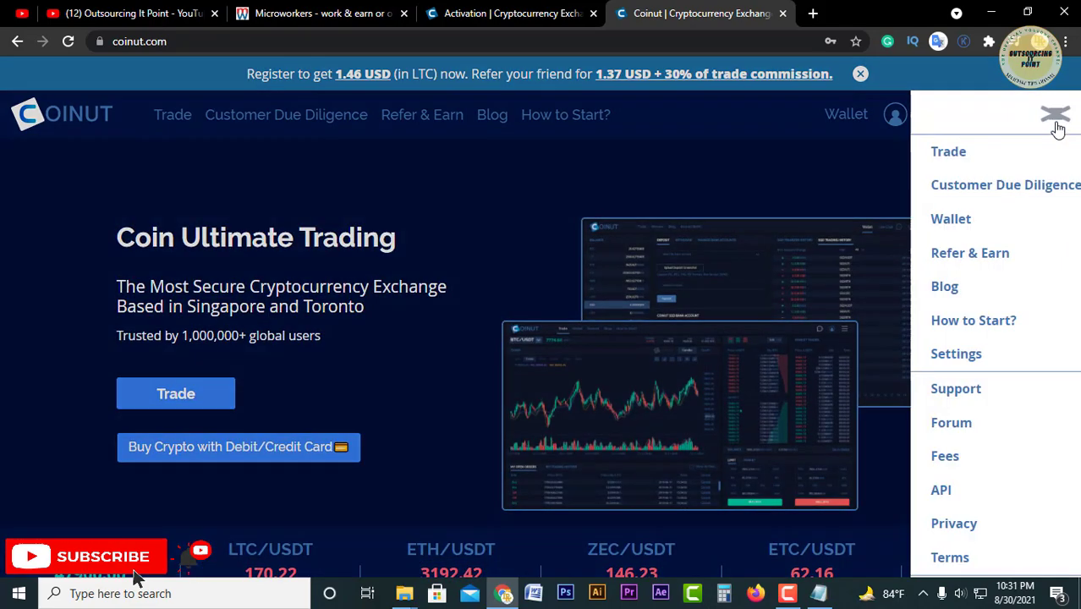
click(1054, 116)
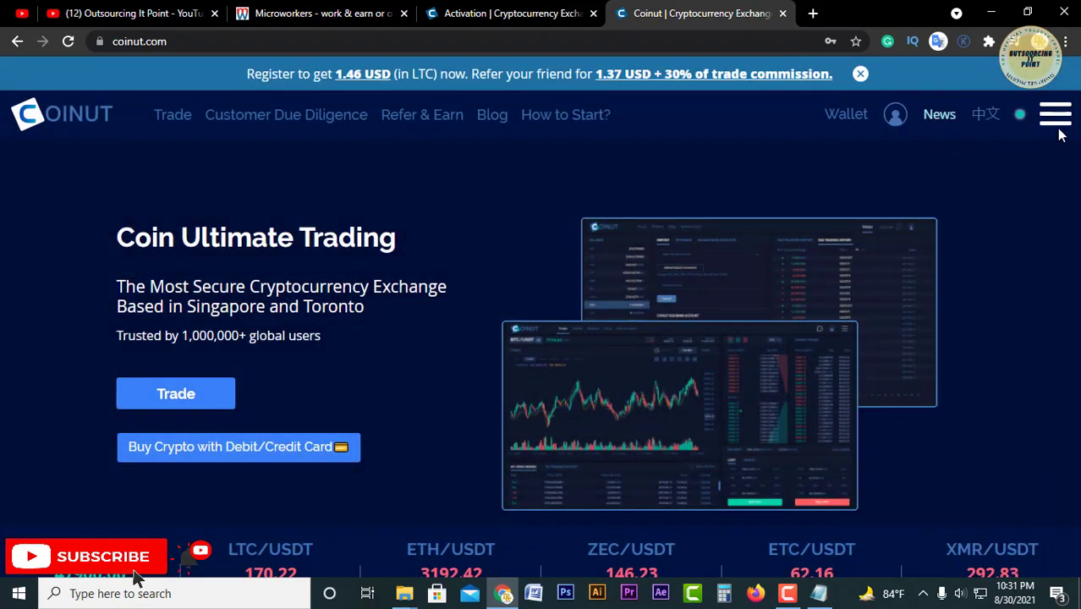
click(1056, 116)
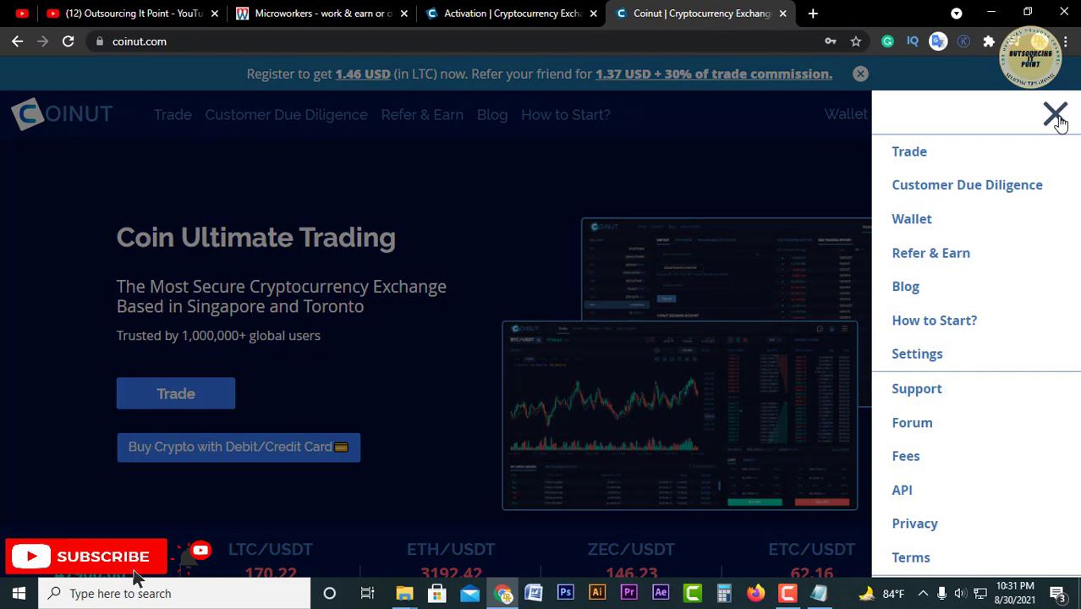
click(930, 356)
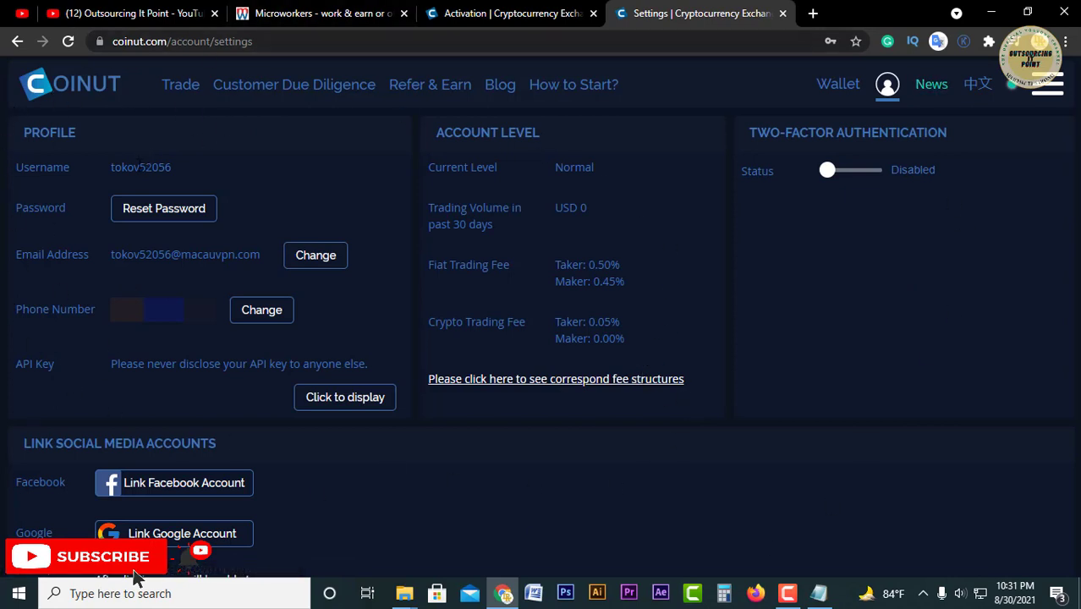
double_click(142, 167)
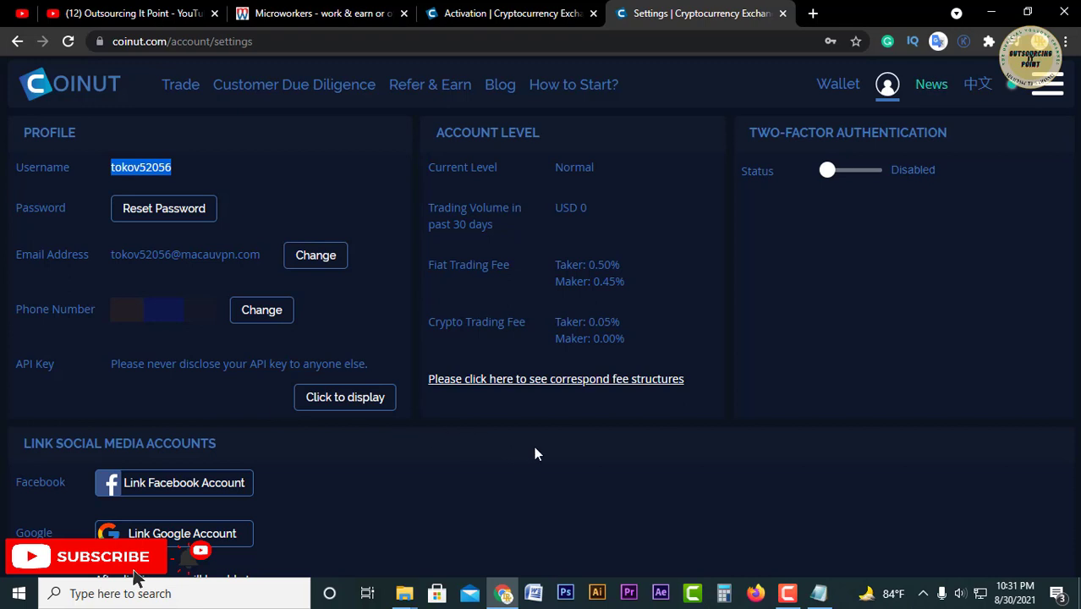
key(Print)
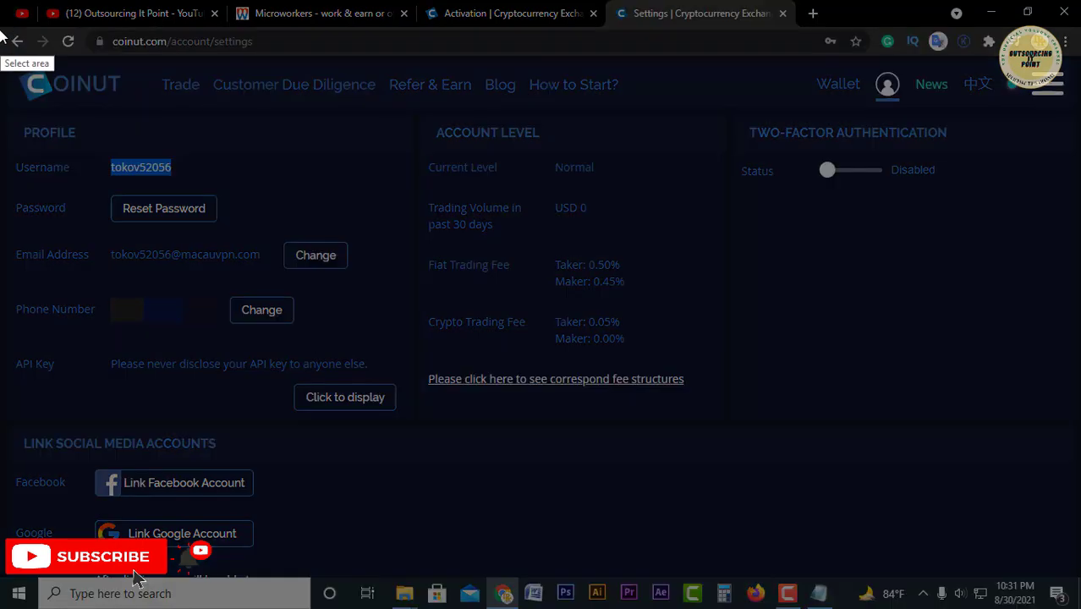
Step: Capture the whole Settings page with Lightshot, upload it to prnt.sc, and copy the link
mouse_move(0, 23)
mouse_down()
mouse_move(9, 46)
mouse_move(1079, 467)
mouse_move(1079, 577)
mouse_up()
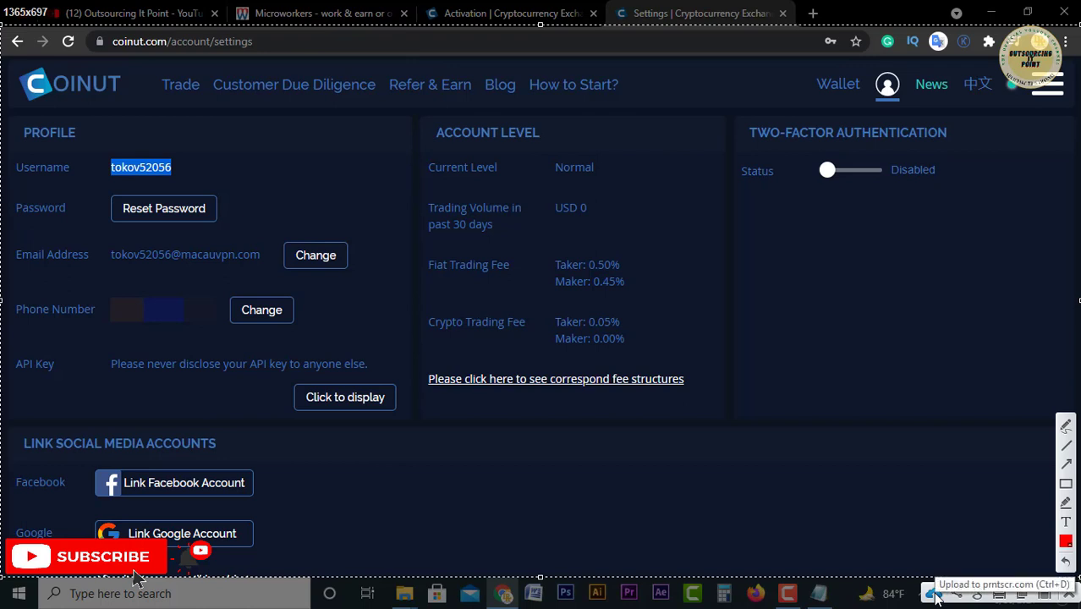
click(934, 594)
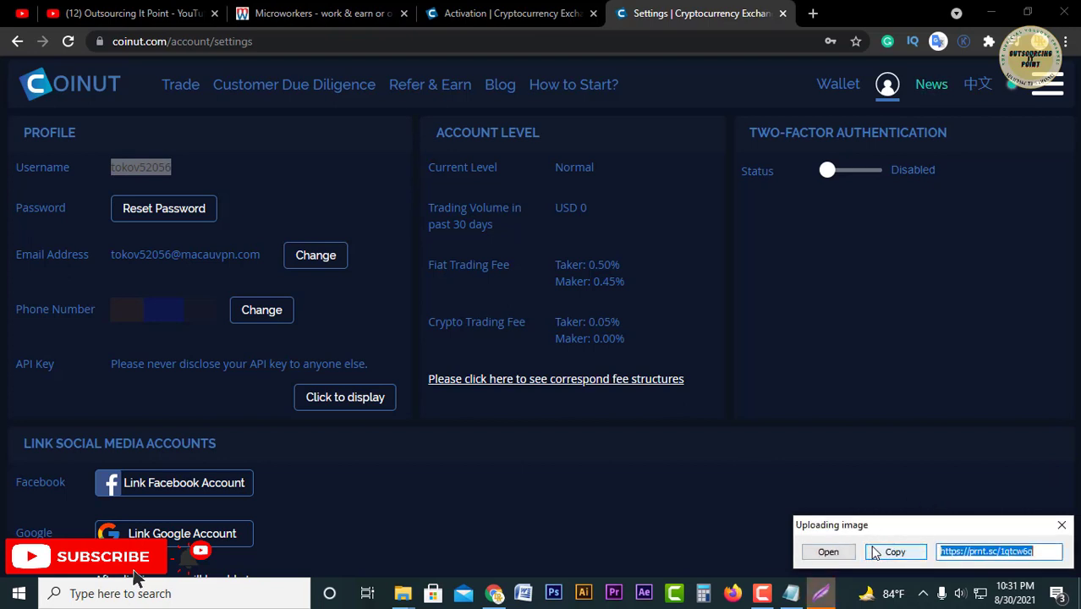
click(895, 554)
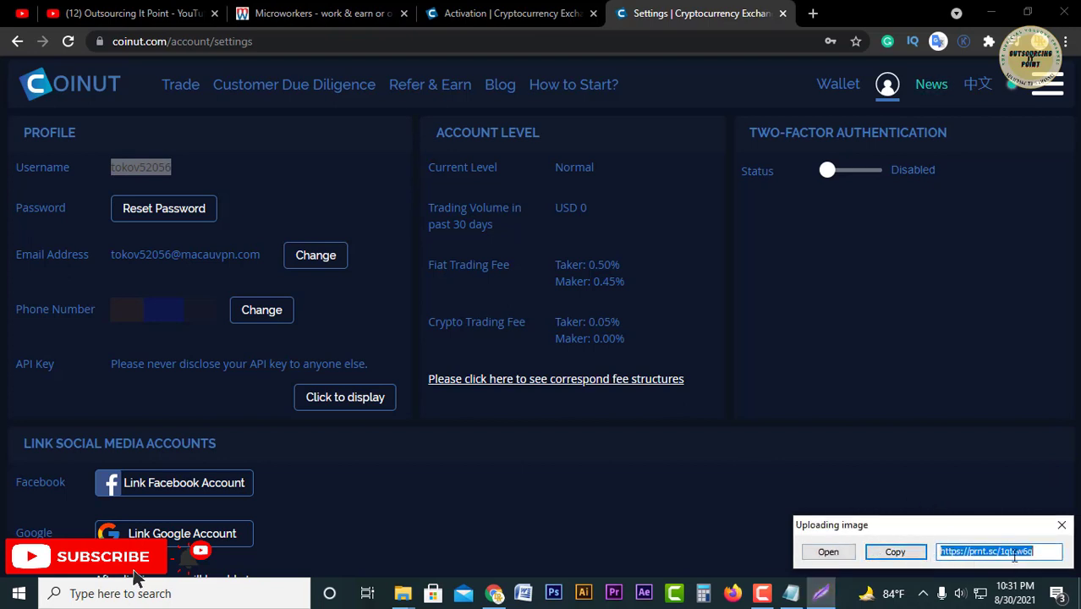
Step: Accept the Microworkers job and paste the prnt.sc link into the screenshot proof field
click(894, 552)
click(321, 13)
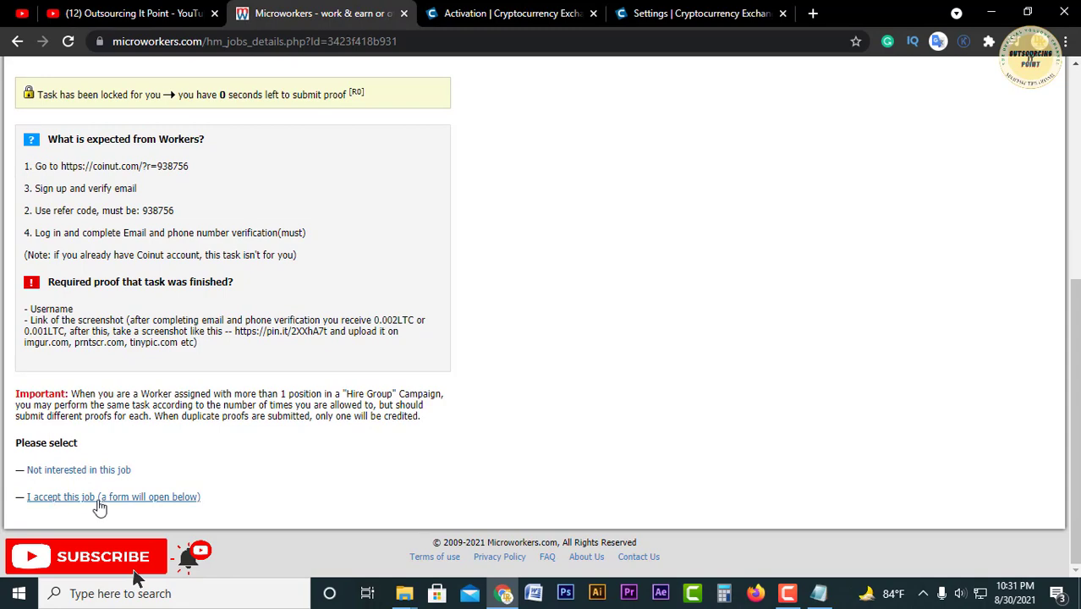
click(93, 499)
scroll(138, 482, down, 5)
click(163, 410)
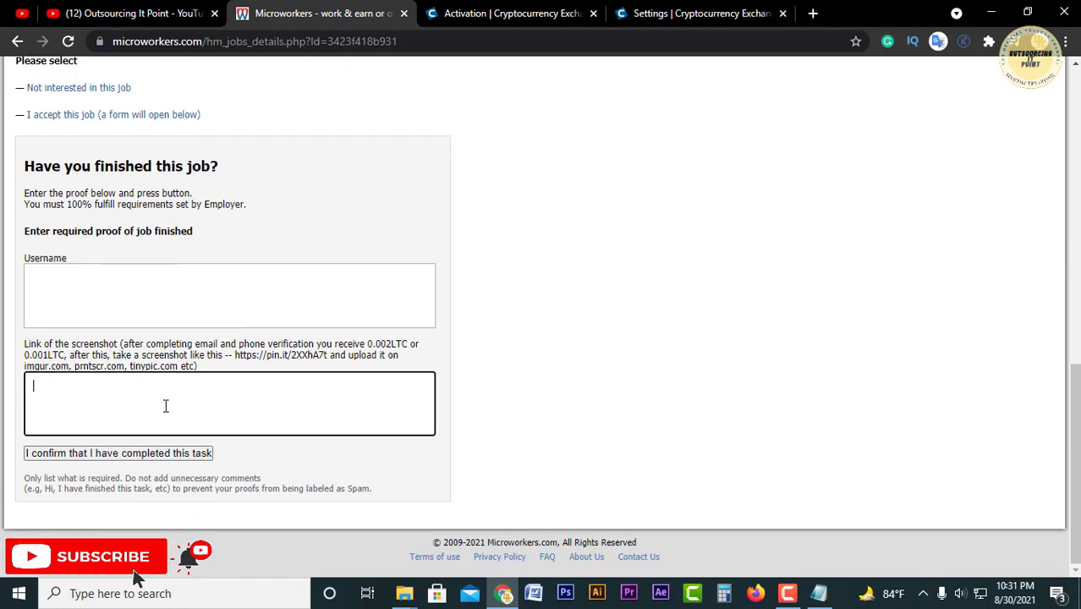
key(ctrl+v)
click(153, 297)
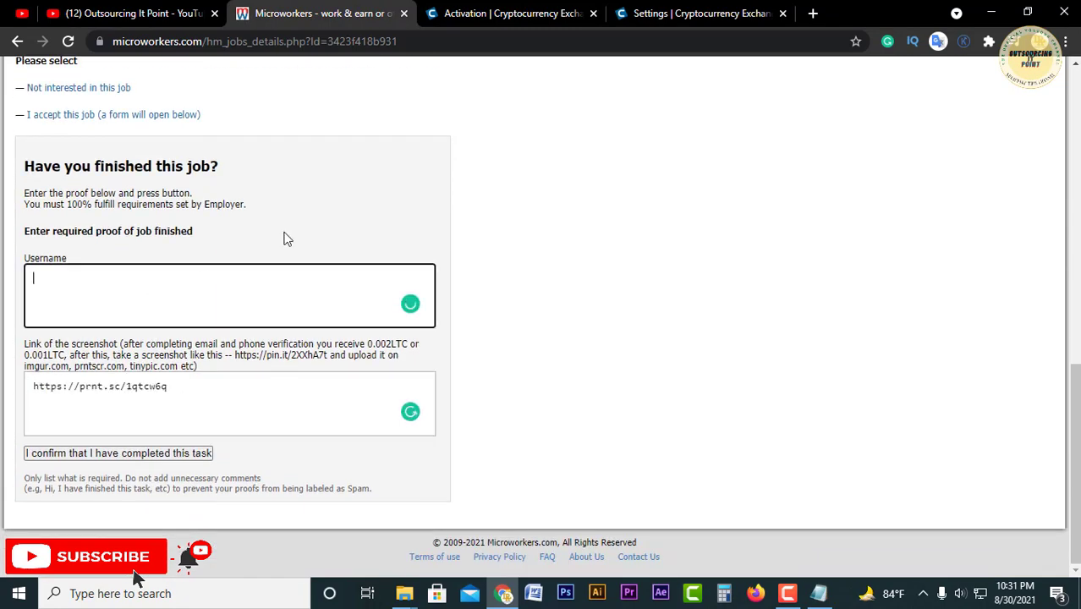
Step: Copy the username from Coinut's Settings profile and paste it into the Microworkers Username field
click(699, 9)
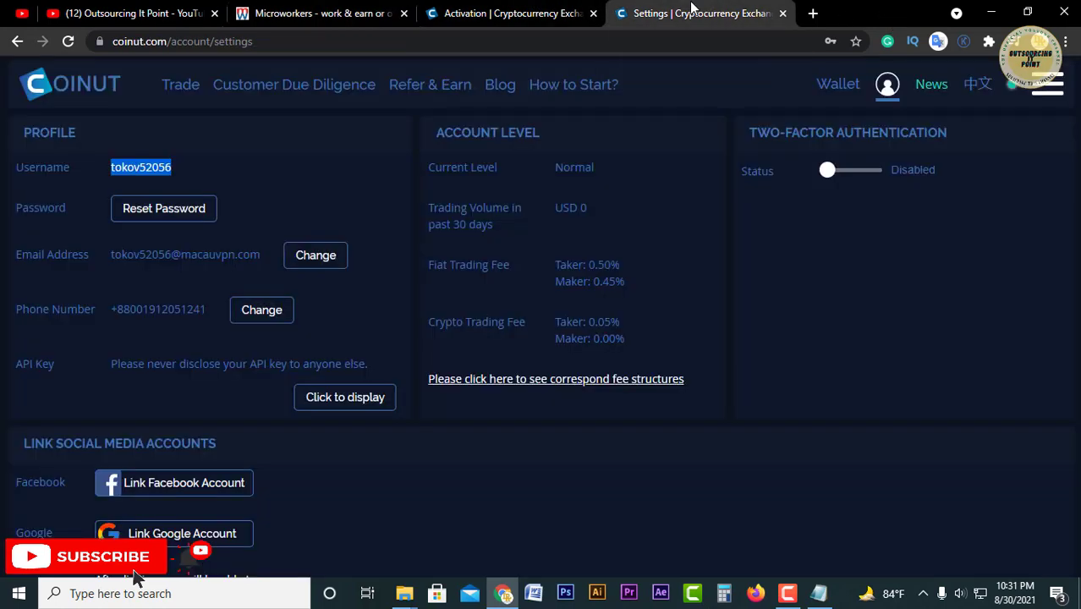
click(267, 194)
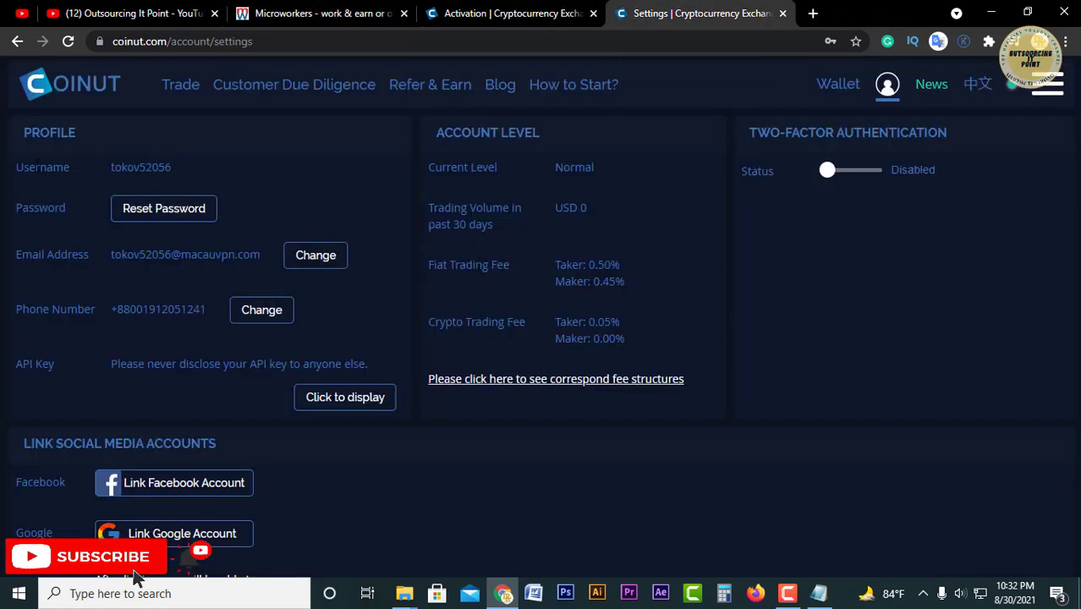
drag(30, 167, 73, 170)
click(78, 170)
double_click(140, 166)
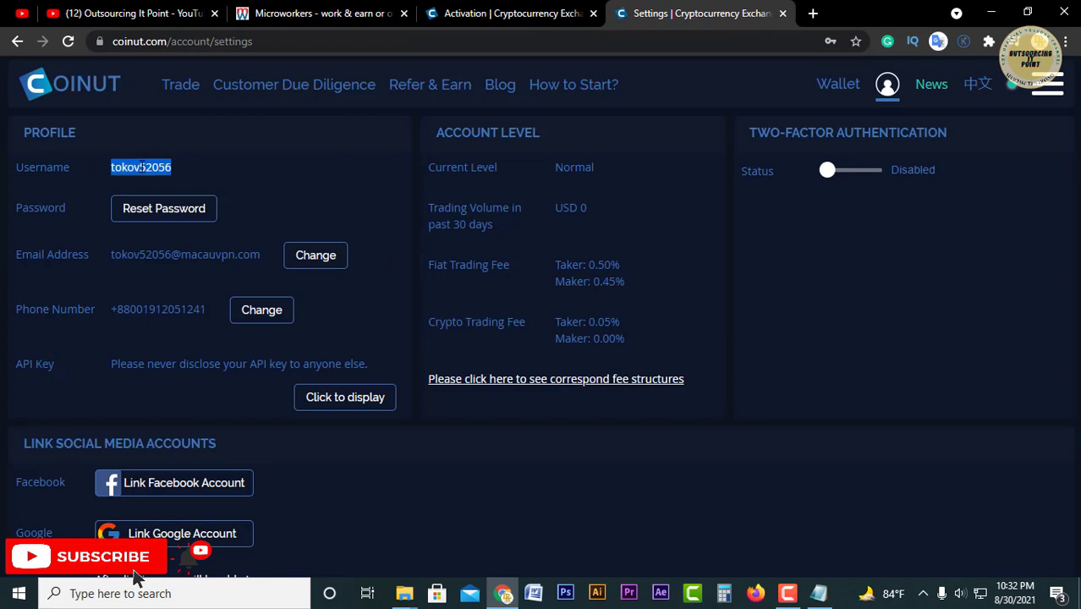
right_click(139, 162)
click(161, 176)
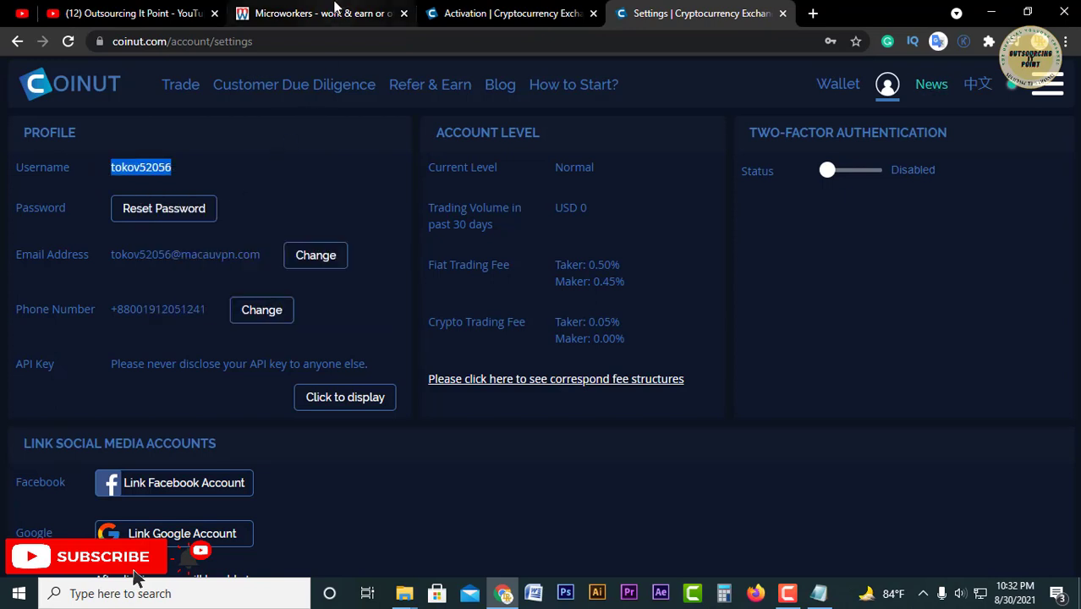
click(322, 13)
key(ctrl+v)
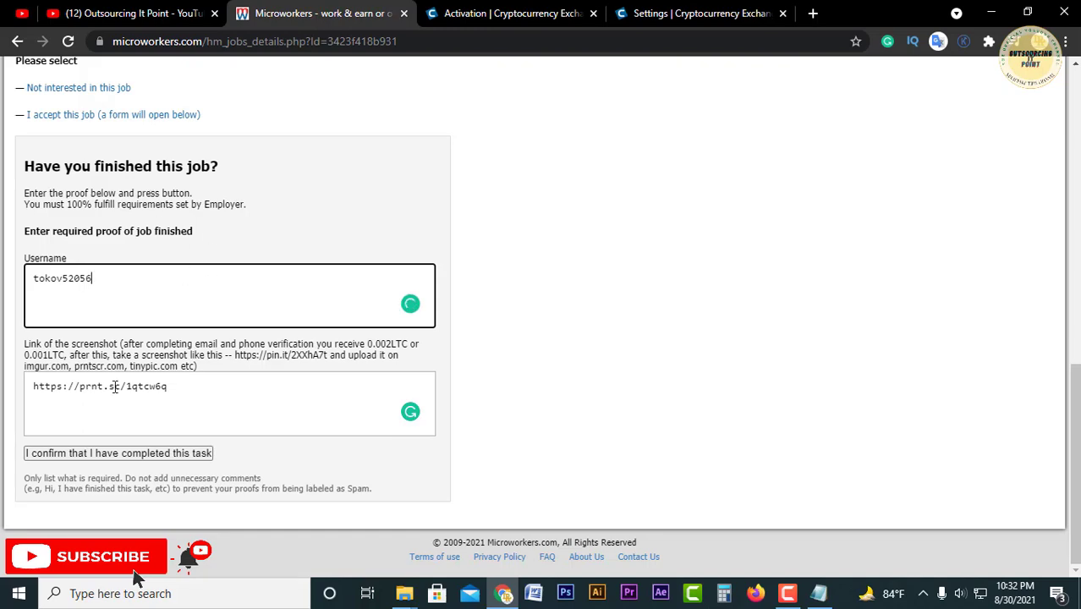
Step: Review the filled proof fields and the time-left-to-submit notice on the form
scroll(169, 386, up, 2)
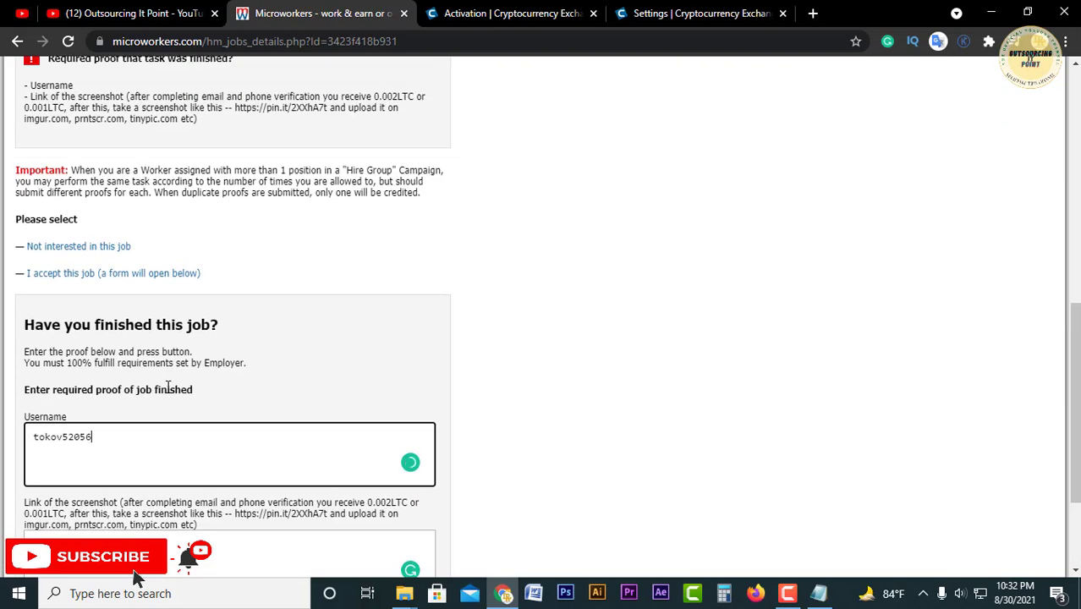
scroll(168, 387, up, 3)
scroll(326, 429, down, 5)
triple_click(159, 389)
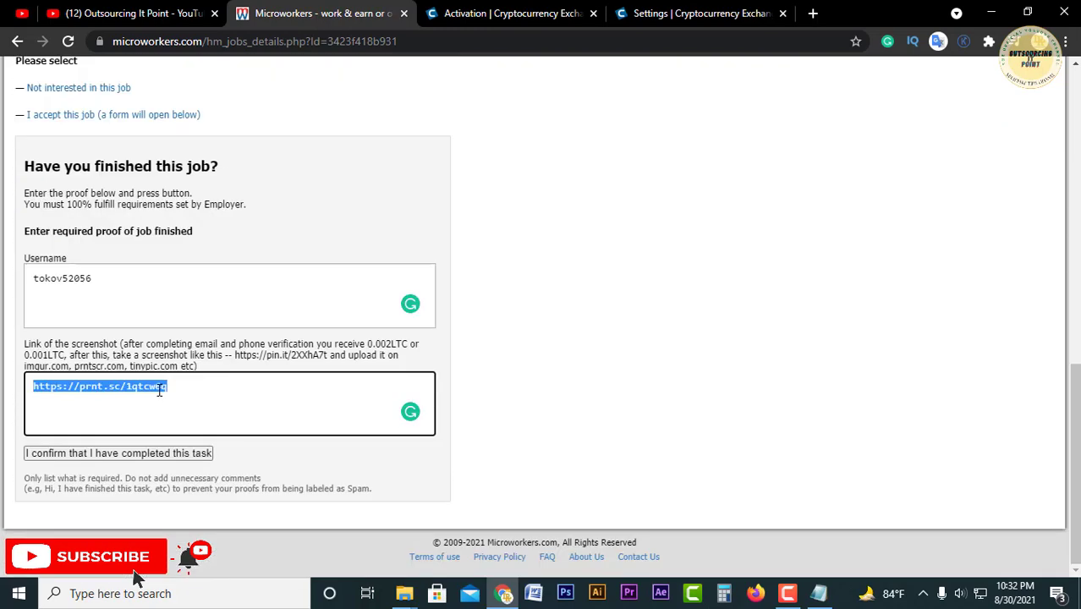
triple_click(123, 314)
scroll(195, 308, up, 6)
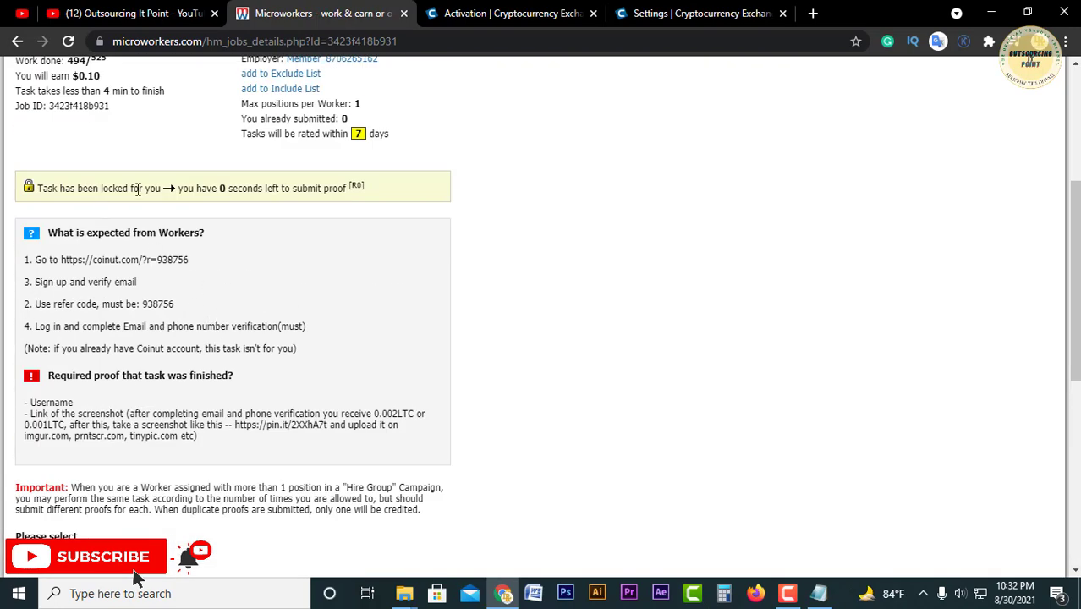
drag(176, 189, 353, 188)
scroll(353, 260, down, 6)
click(113, 289)
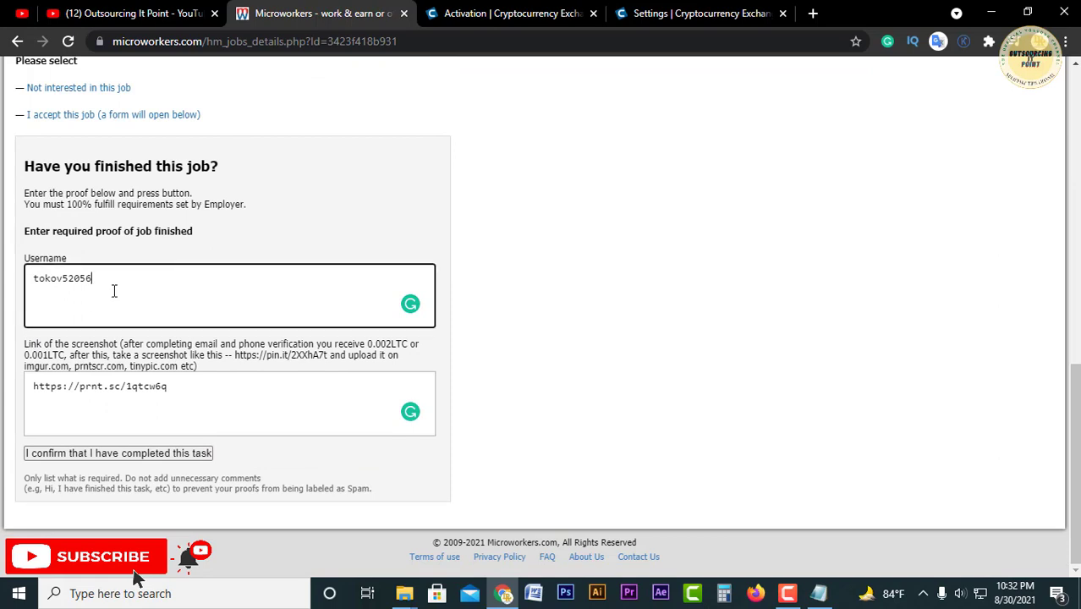
double_click(113, 289)
click(186, 289)
Step: Clear the screenshot-link field and paste the prnt.sc link below the username in the Username field
click(127, 392)
triple_click(128, 392)
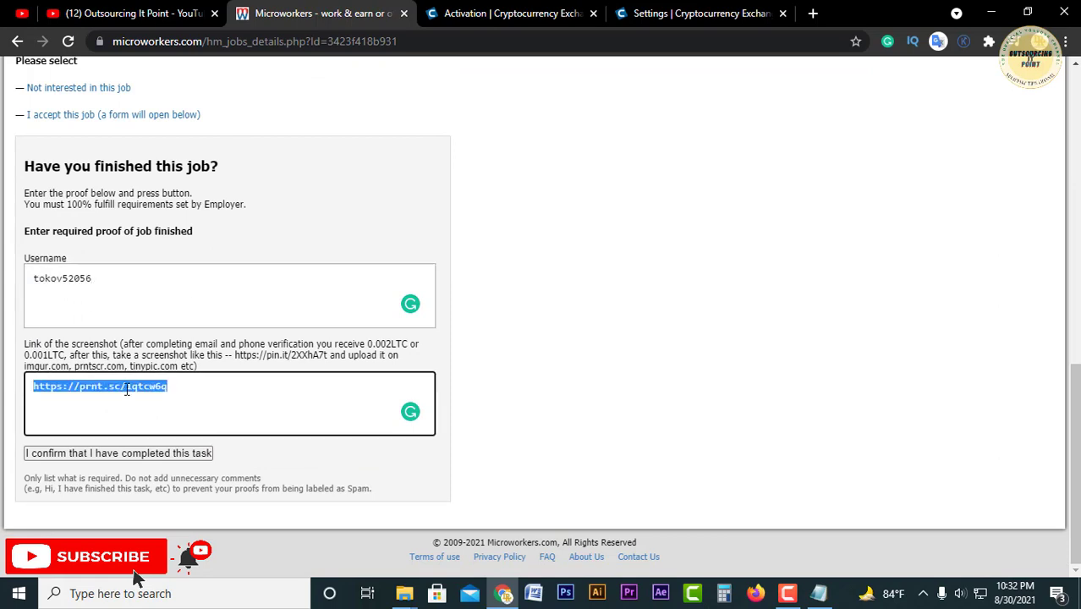
key(BackSpace)
click(171, 310)
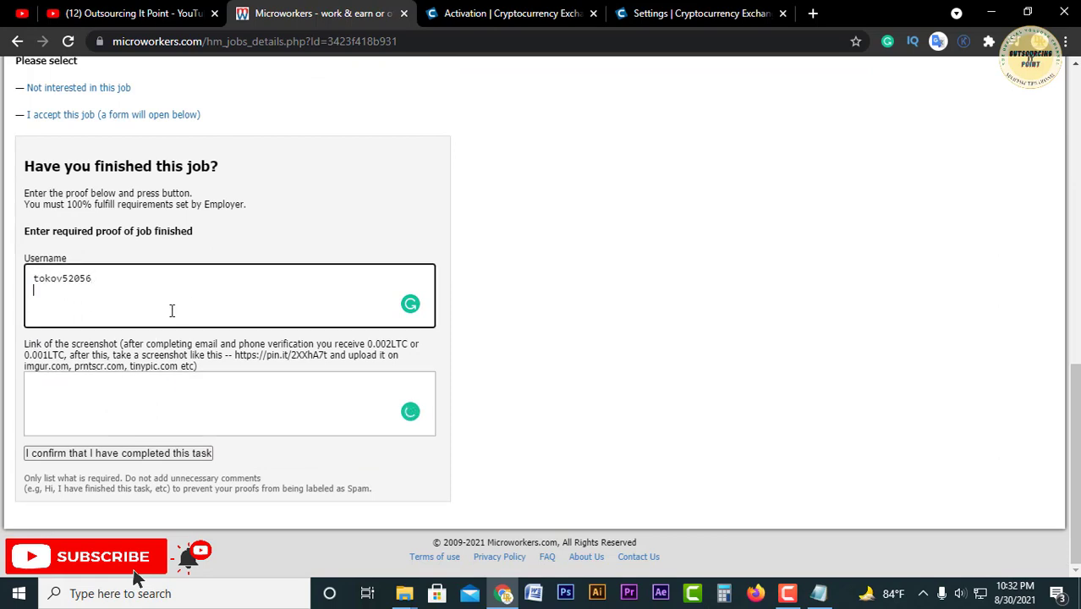
key(ctrl+v)
key(ctrl+a)
click(175, 361)
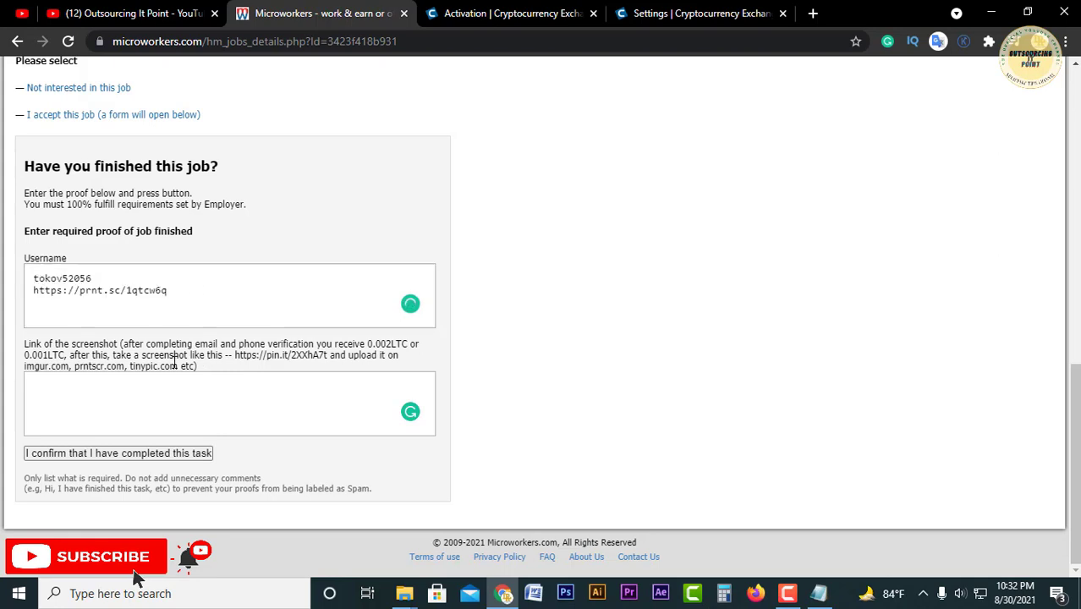
double_click(167, 306)
triple_click(167, 305)
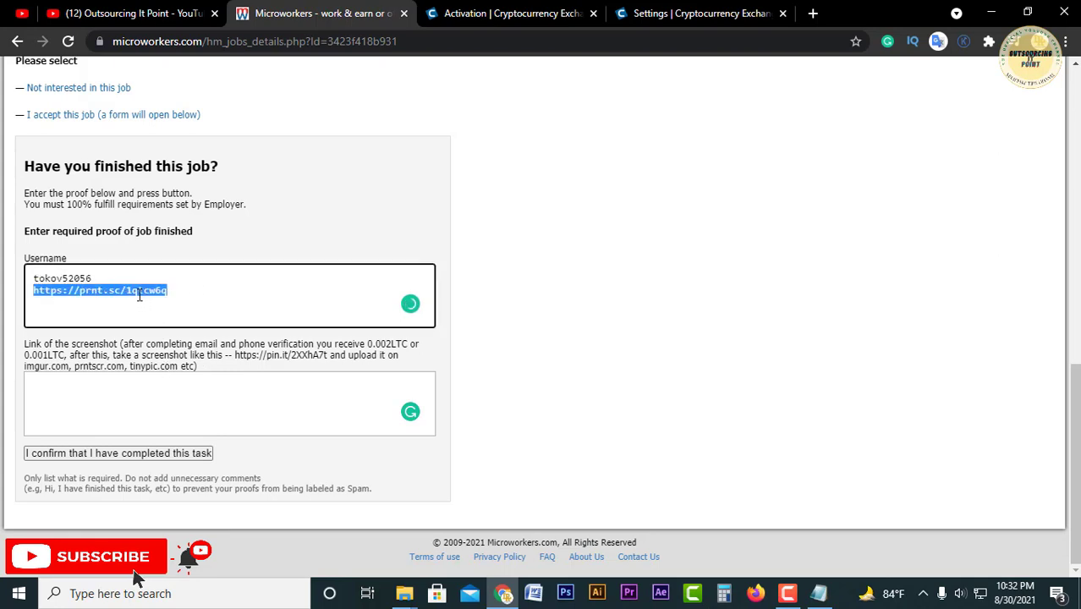
drag(140, 294, 135, 392)
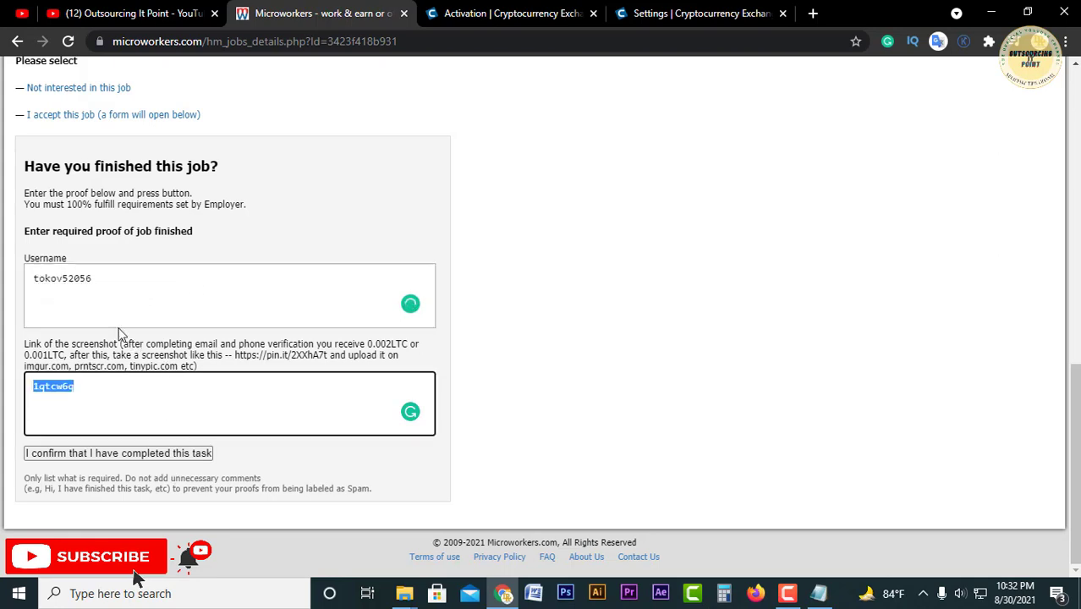
key(ctrl+z)
Step: Move the prnt.sc link into the screenshot-link field and delete the stray username line there
click(148, 290)
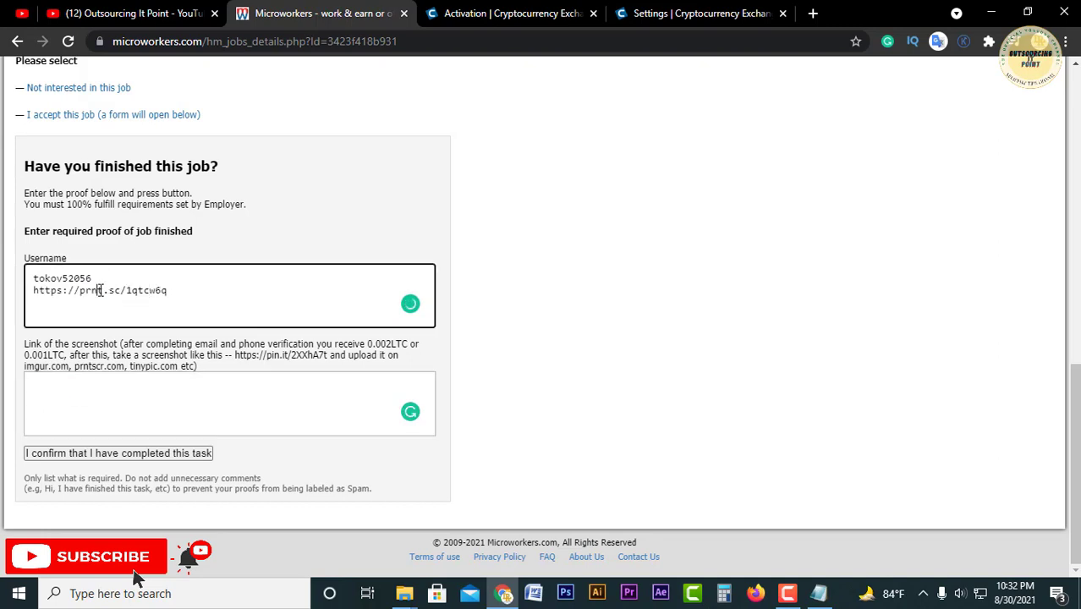
triple_click(100, 289)
click(114, 367)
double_click(196, 289)
triple_click(195, 289)
key(ctrl+x)
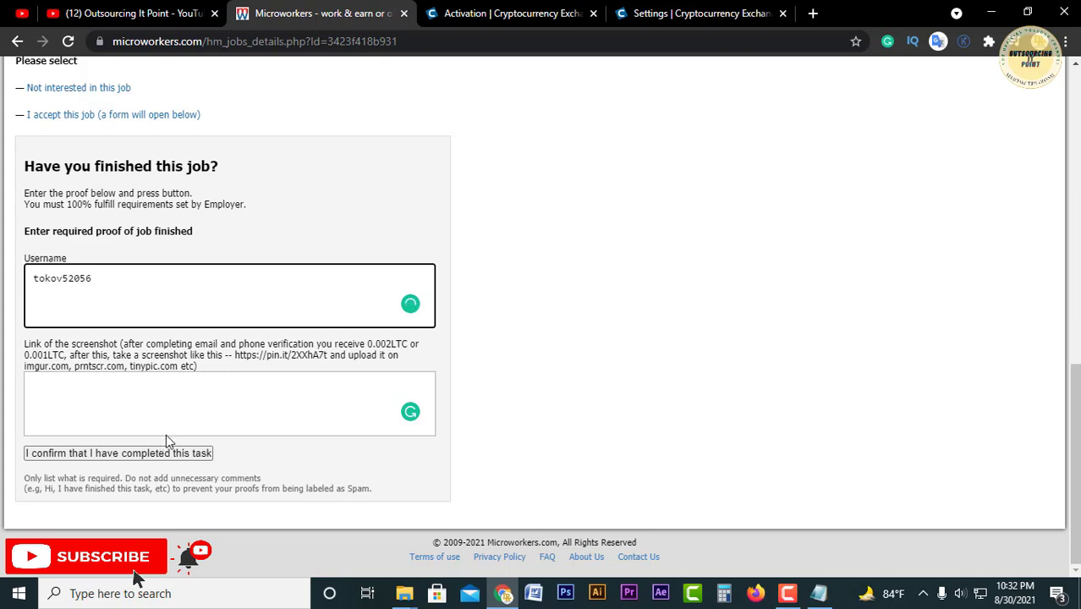
click(167, 408)
key(ctrl+v)
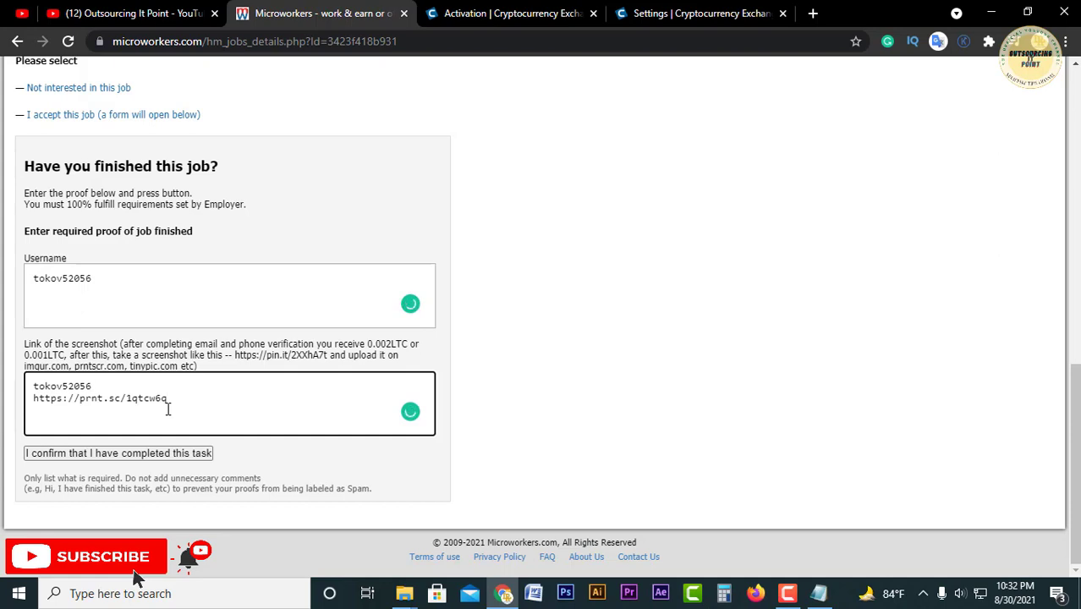
key(ctrl+Home)
key(shift+End)
key(Delete)
key(Delete)
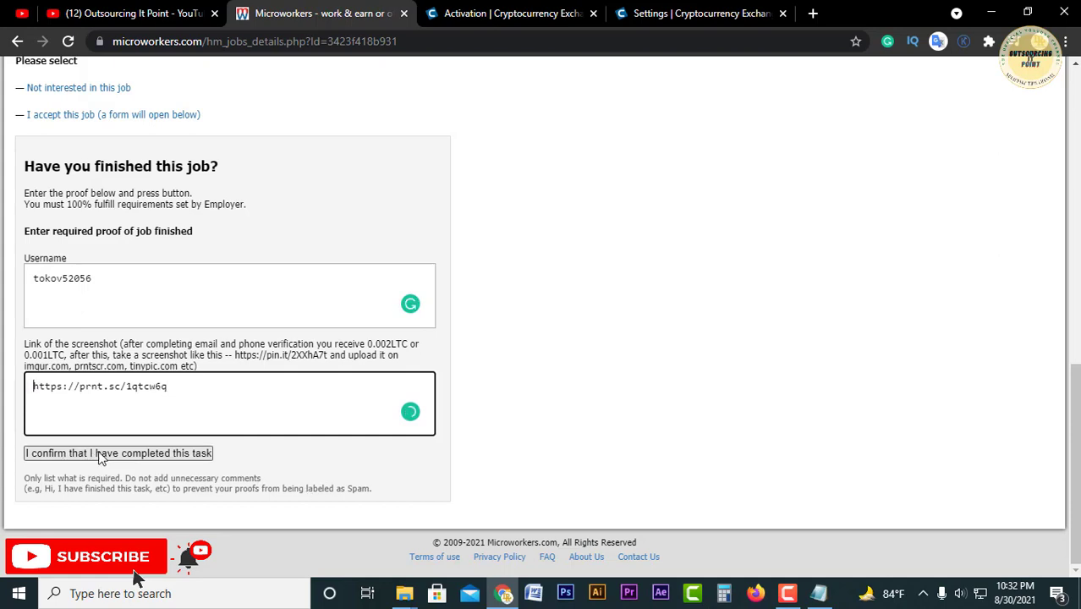
Step: Attempt to confirm the proof, then accept the Coinut job again after the page reloads
click(149, 459)
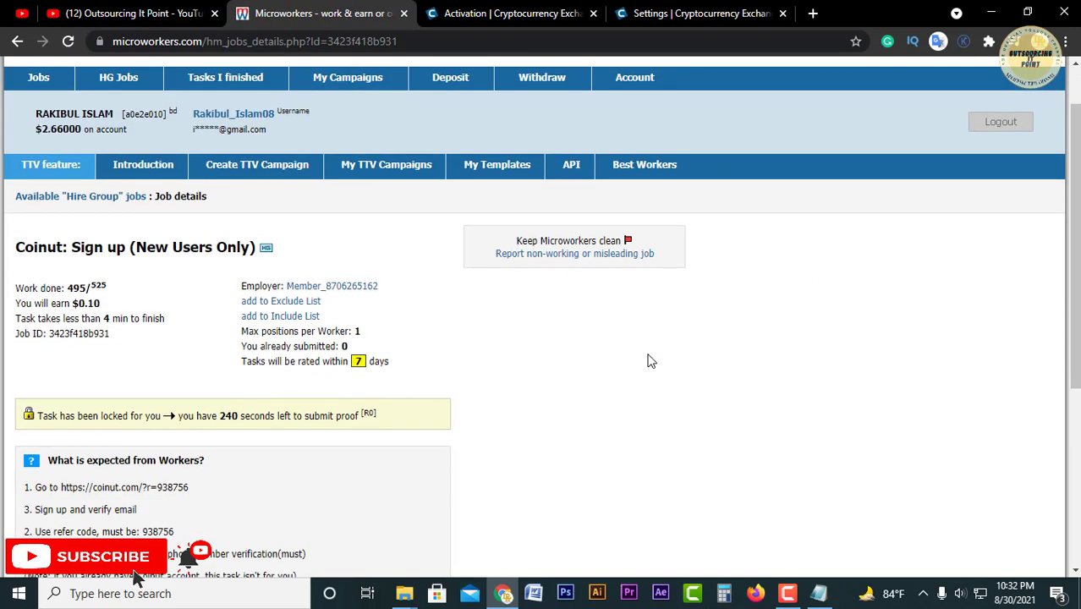
scroll(180, 322, down, 3)
scroll(279, 336, down, 2)
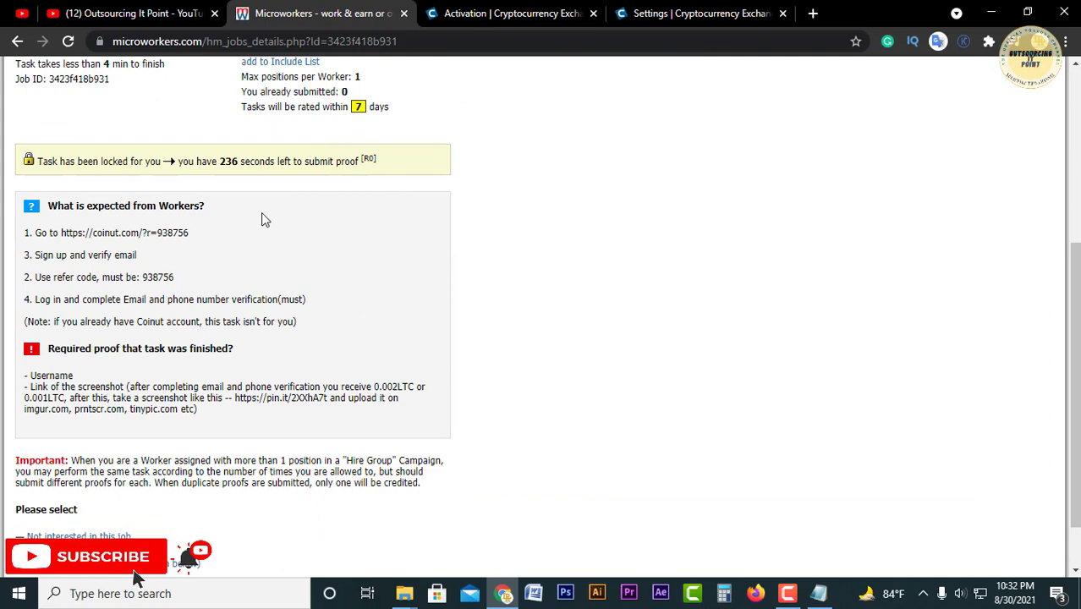
double_click(225, 162)
scroll(253, 238, down, 1)
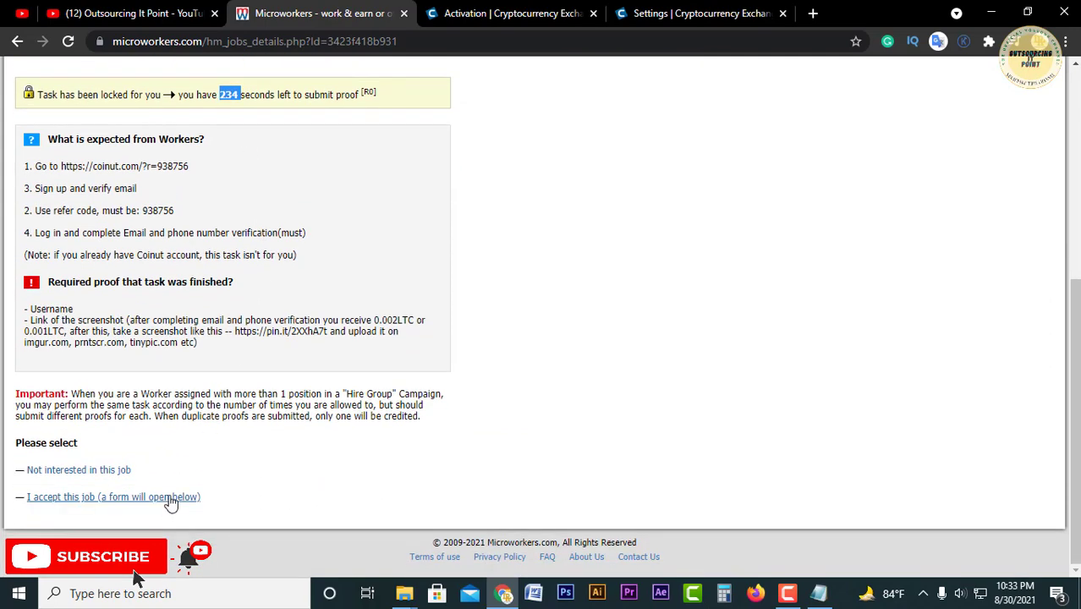
click(170, 502)
scroll(229, 385, down, 5)
Step: Paste the proof into Username and move the prnt.sc link into the screenshot-link field
click(178, 302)
key(ctrl+v)
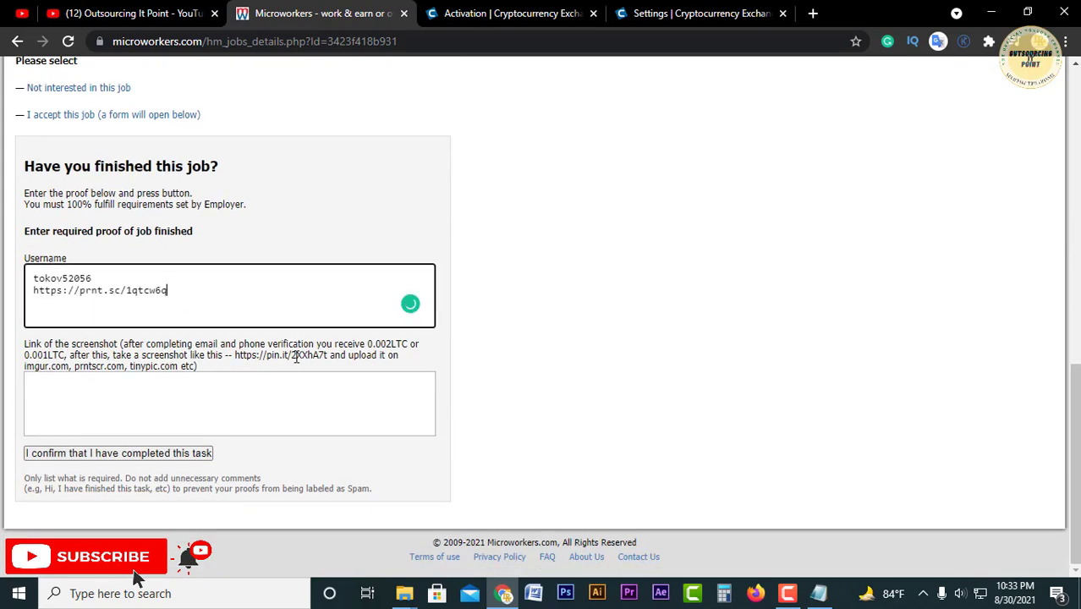
key(shift+Home)
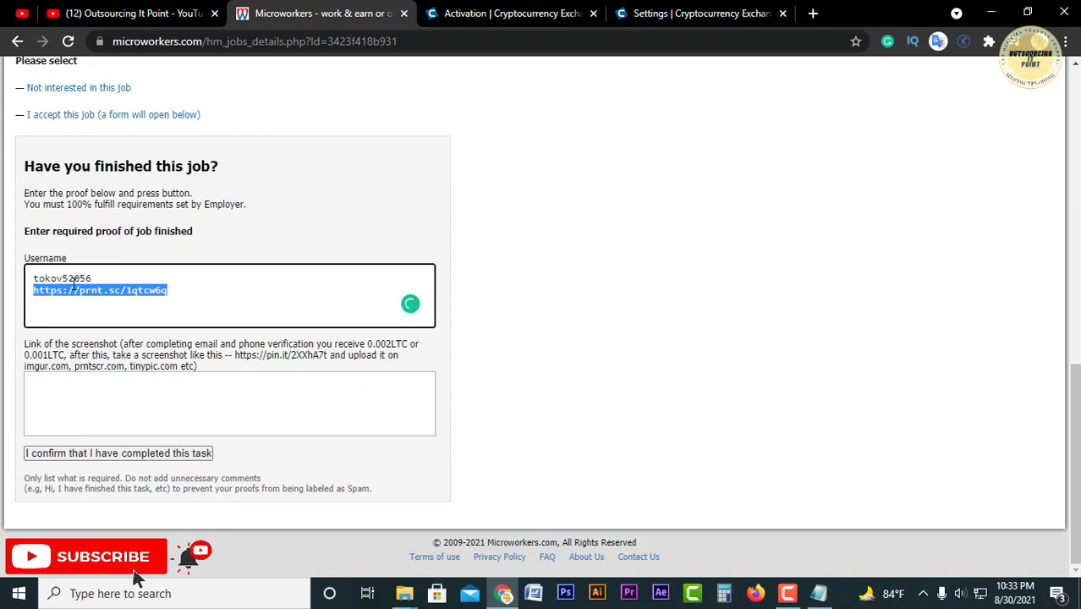
key(ctrl+x)
click(111, 388)
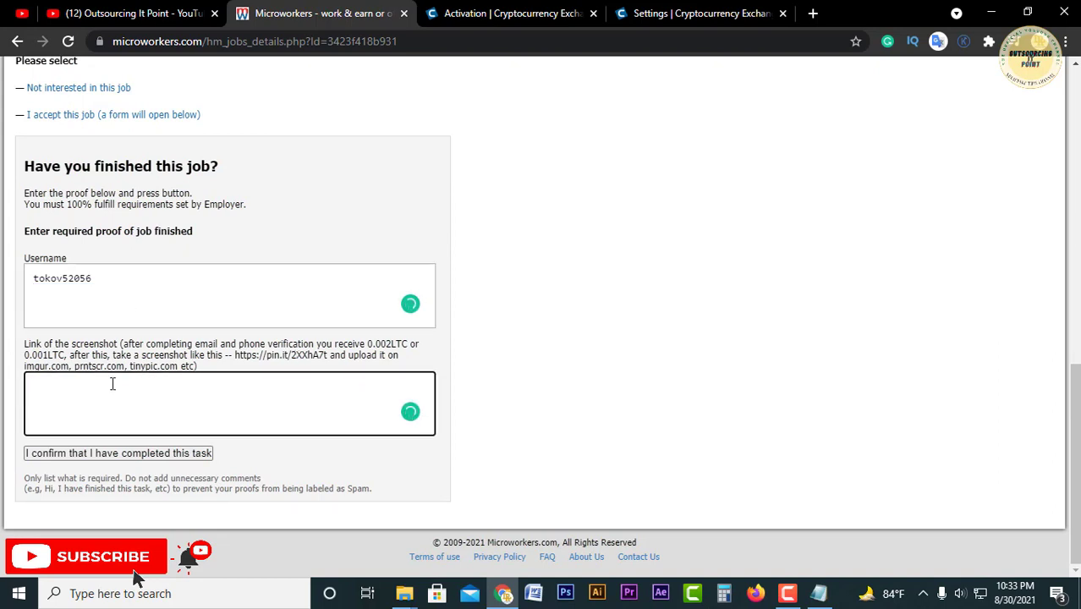
key(ctrl+v)
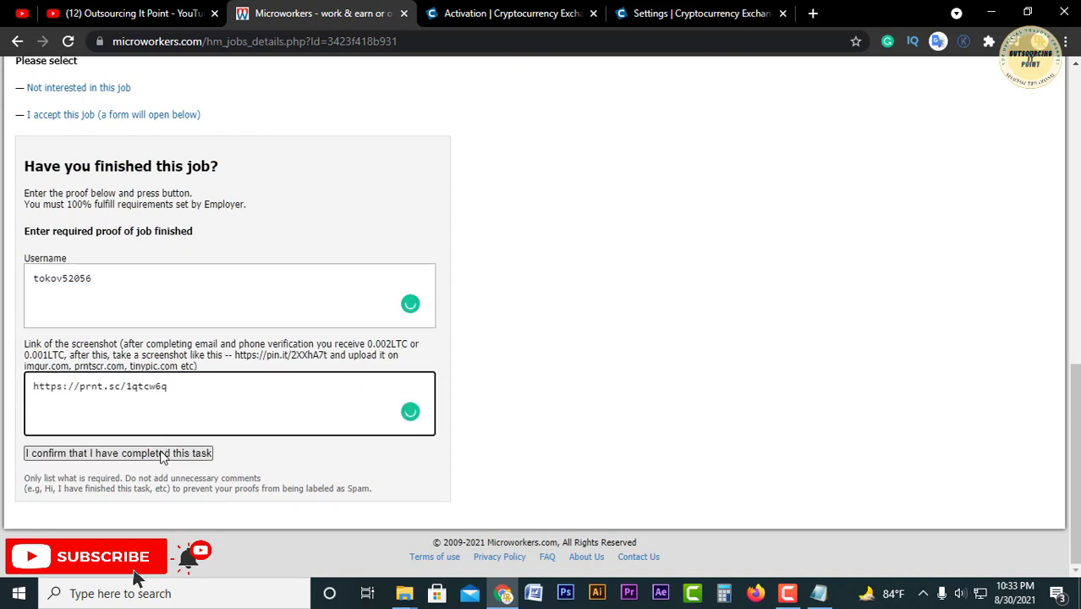
Step: Submit the Coinut username and prnt.sc screenshot link proof to the employer
click(108, 456)
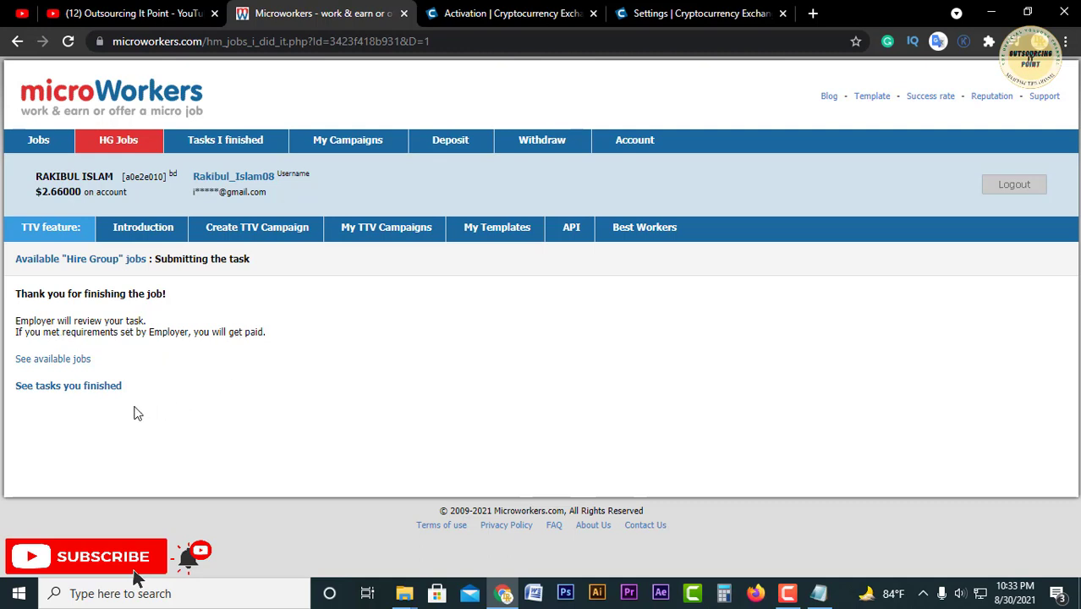
Step: Open the finished-tasks list and highlight the Coinut: Sign up (New Users Only) entry and its submission time
click(64, 391)
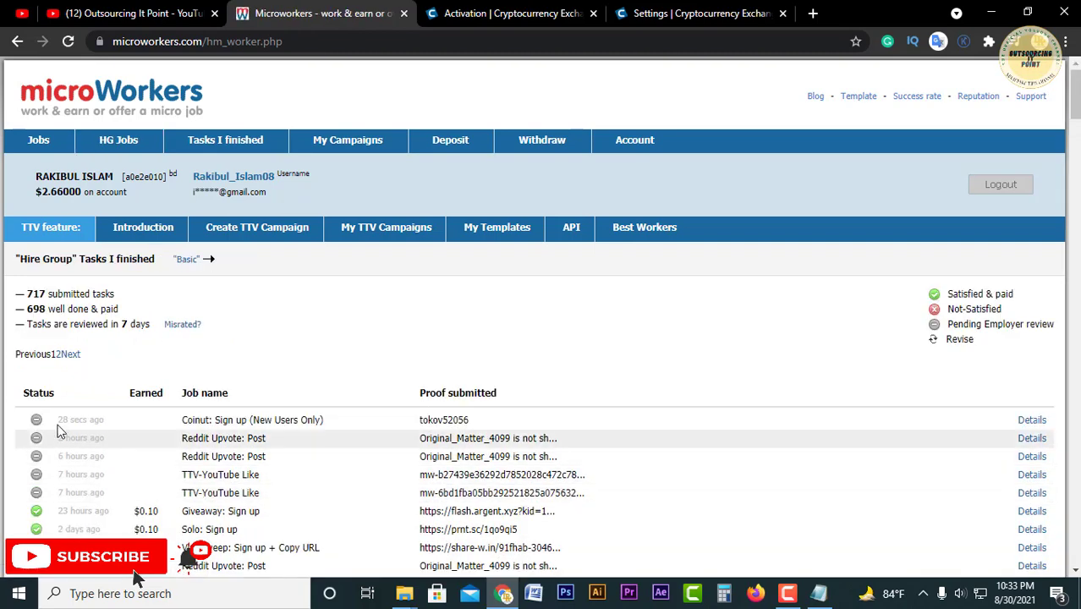
drag(75, 420, 111, 427)
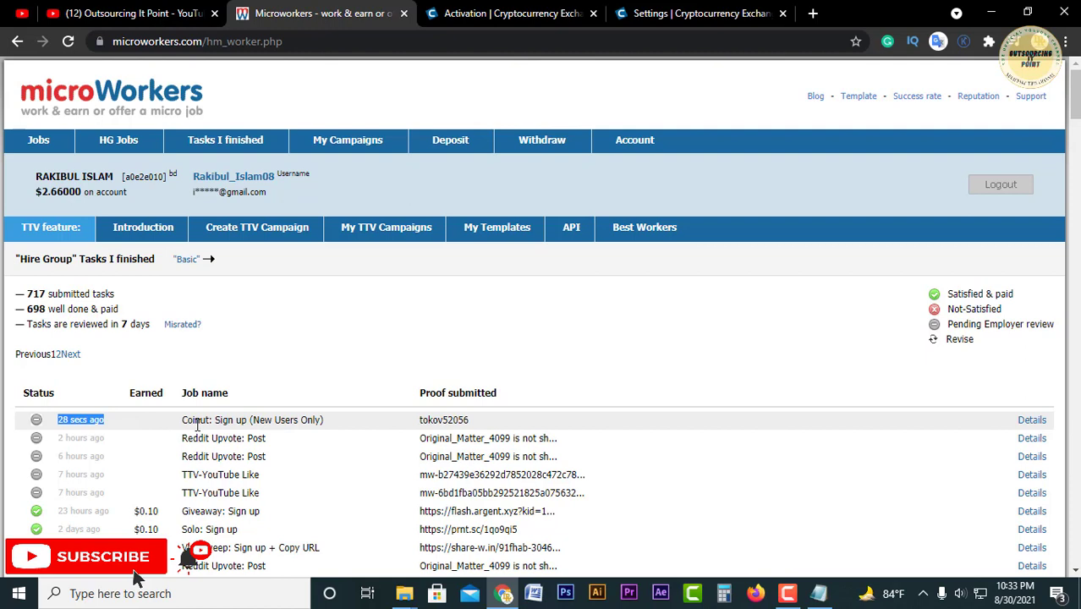
drag(183, 420, 466, 420)
click(466, 420)
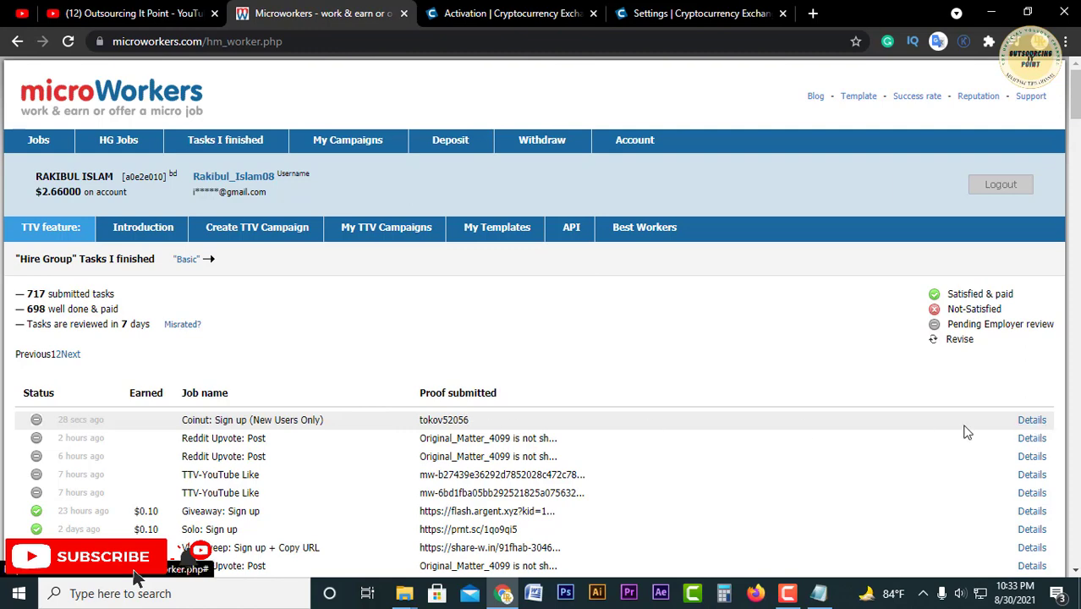
Step: Open the Coinut task details, highlight the submitted username and screenshot link, and zoom out
click(1034, 420)
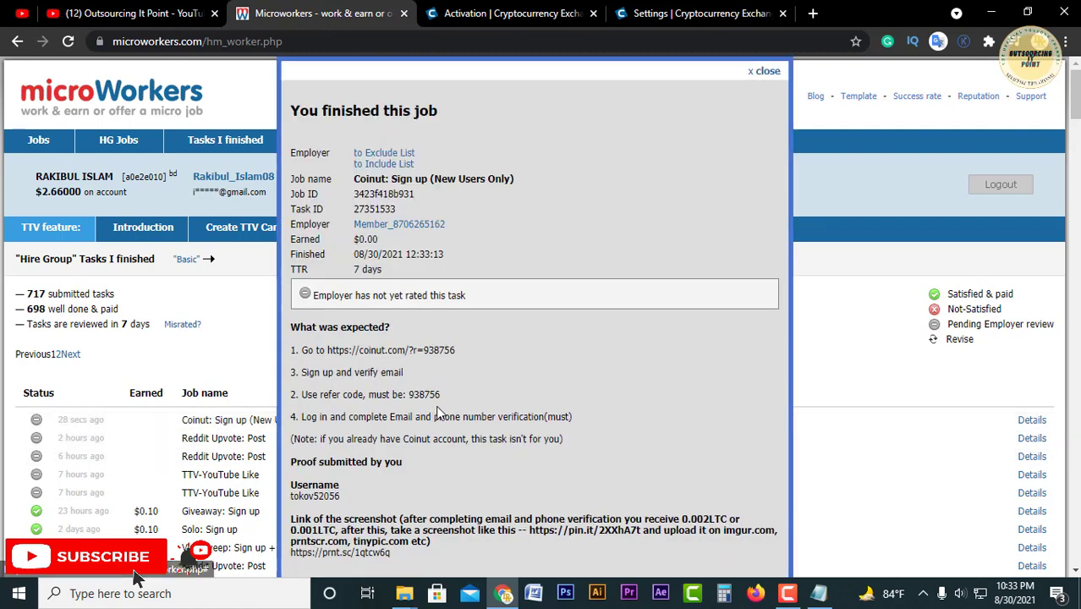
scroll(490, 417, down, 1)
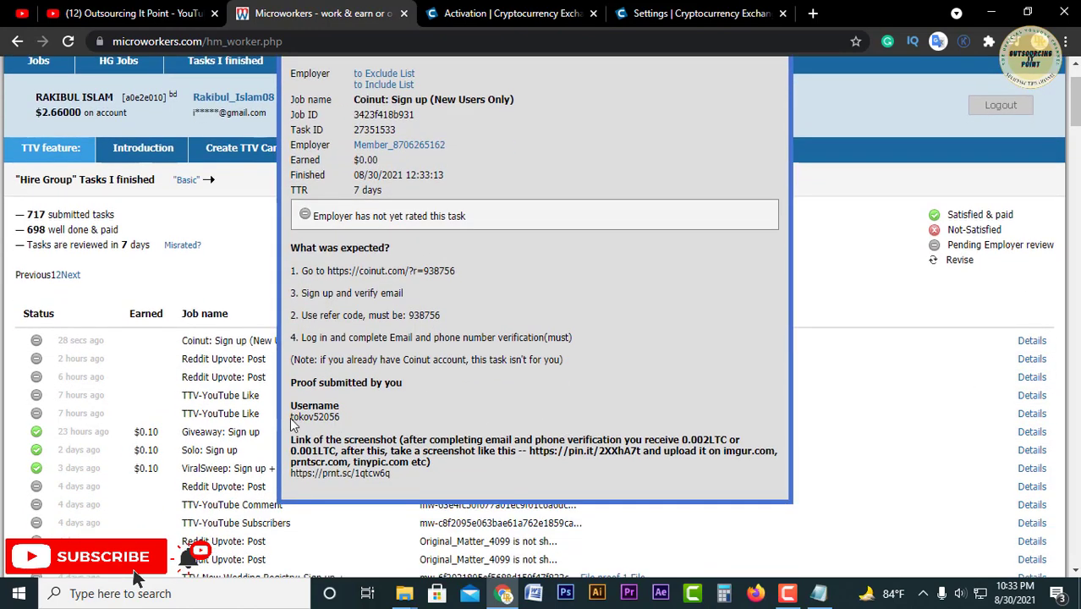
drag(291, 417, 336, 416)
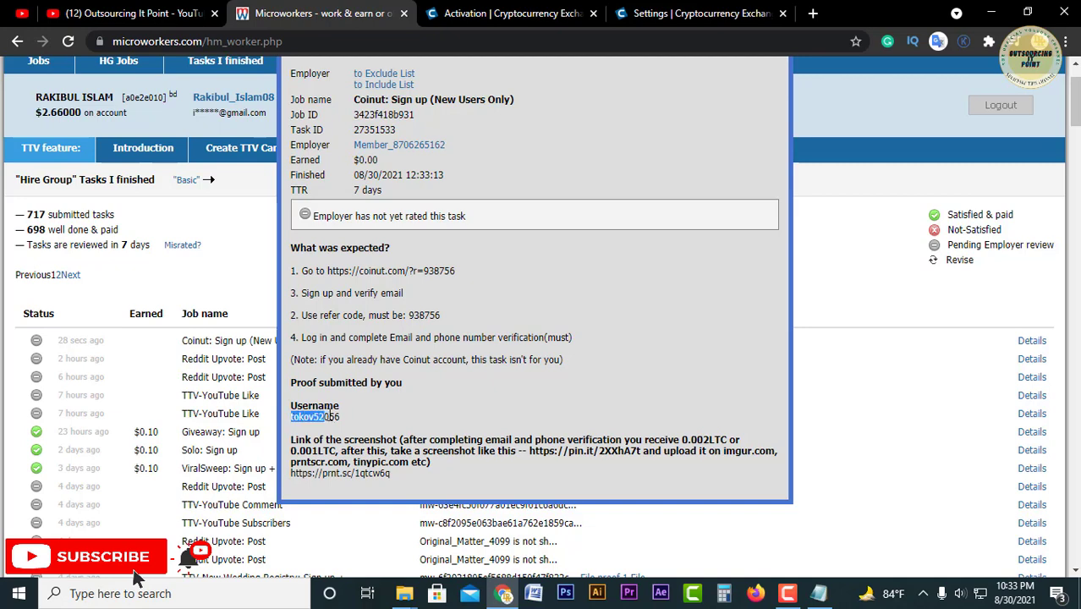
click(293, 473)
drag(290, 472, 523, 477)
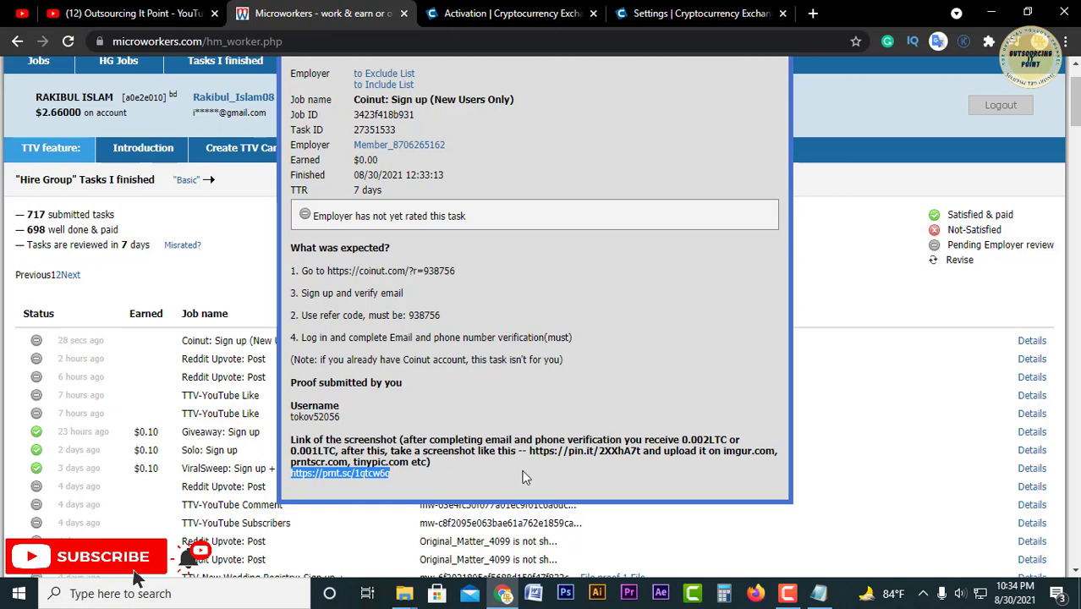
scroll(550, 477, up, 1)
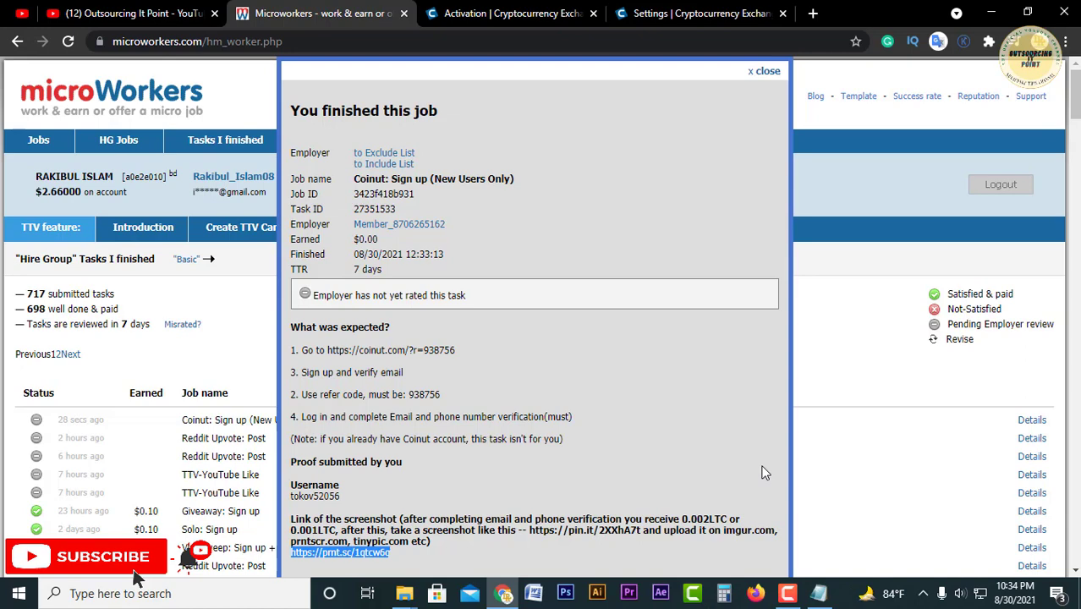
key(ctrl+minus)
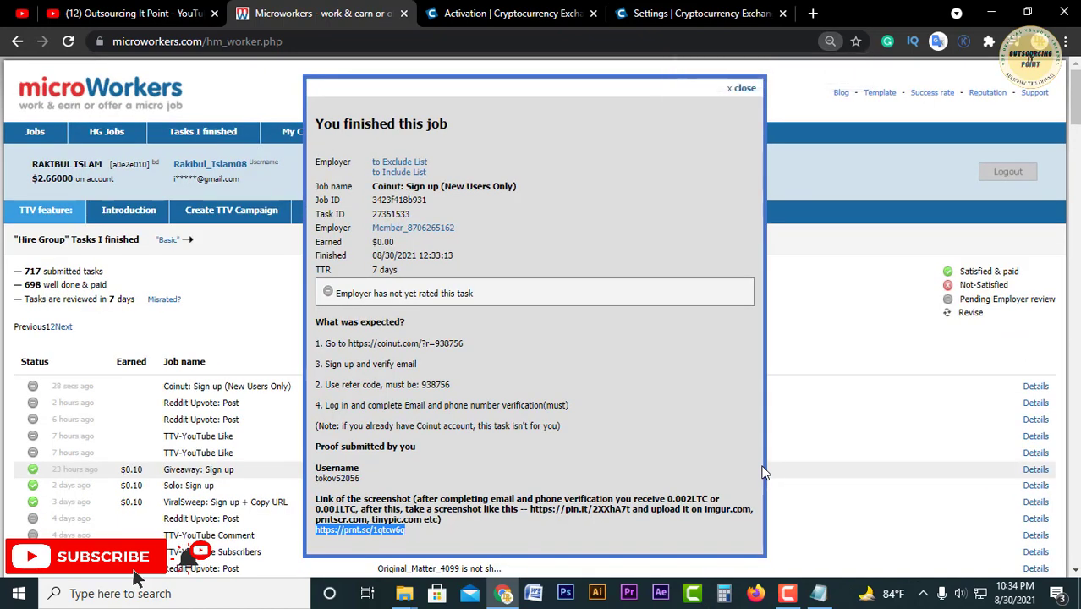